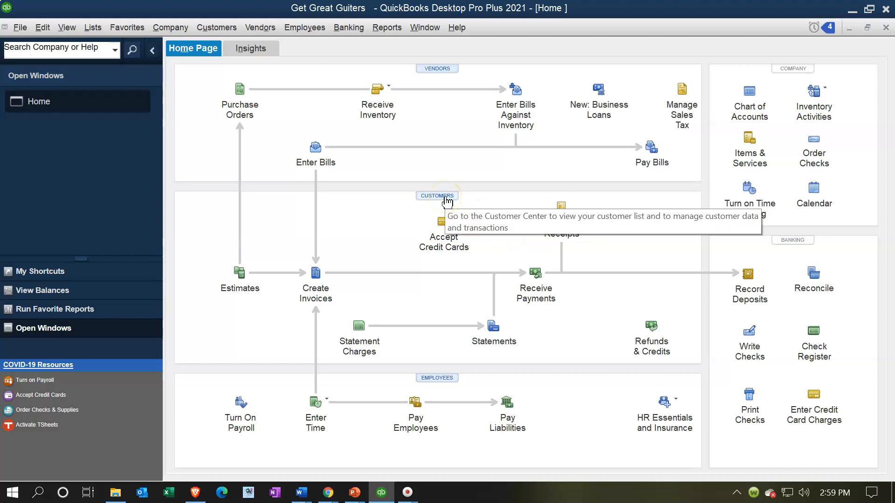
# Step: Review the customers and their jobs in the Customer Center, and return to the home page
pyautogui.click(214, 27)
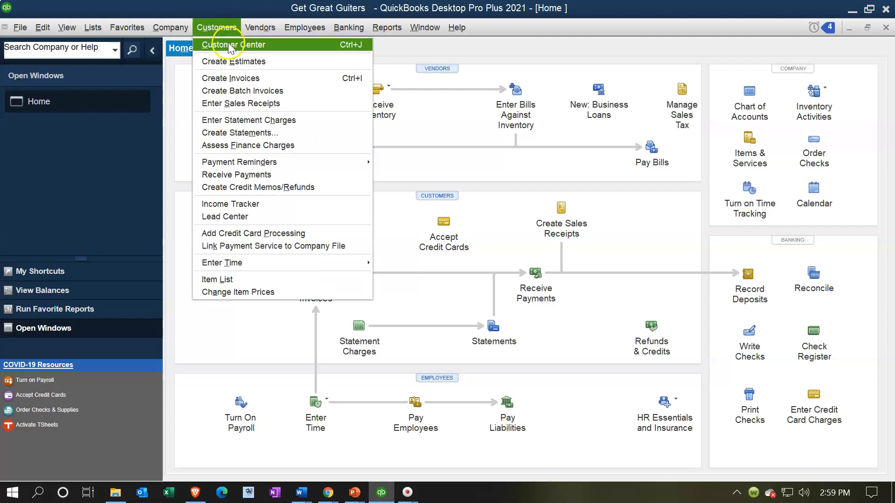
pyautogui.click(243, 45)
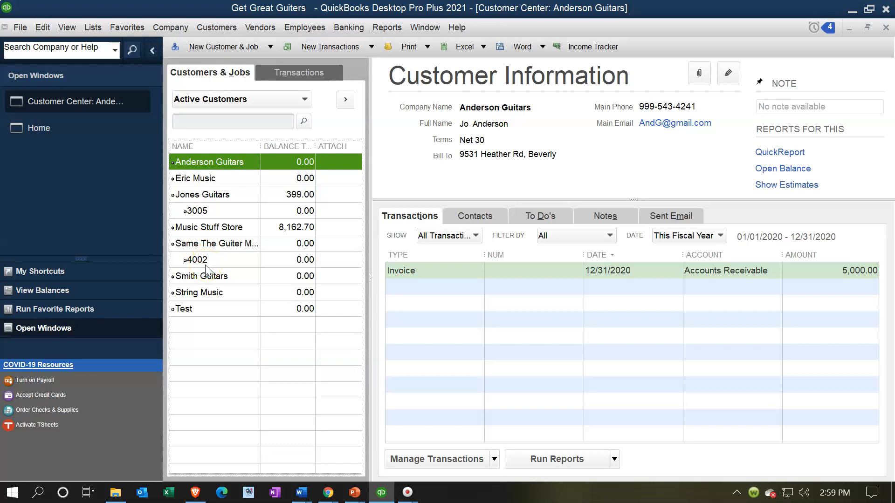
pyautogui.click(68, 131)
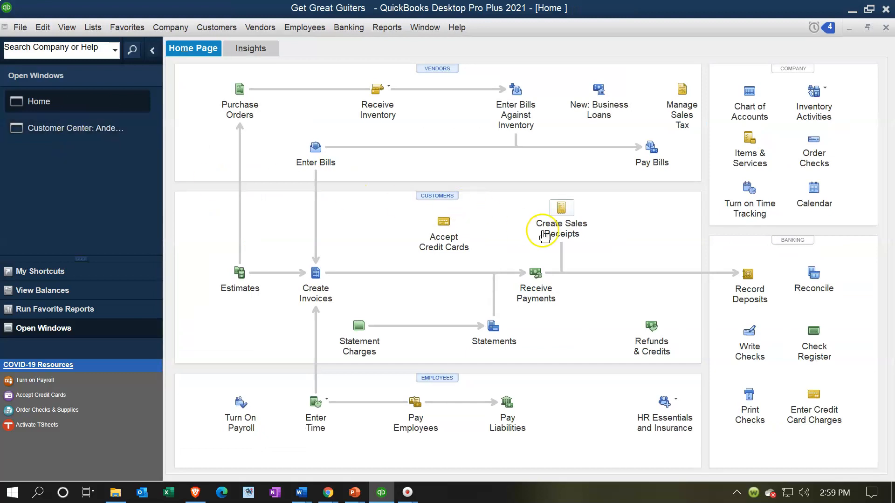
# Step: Start a new sales receipt for job 4002 under the customer Same The Guiter Man
pyautogui.click(556, 211)
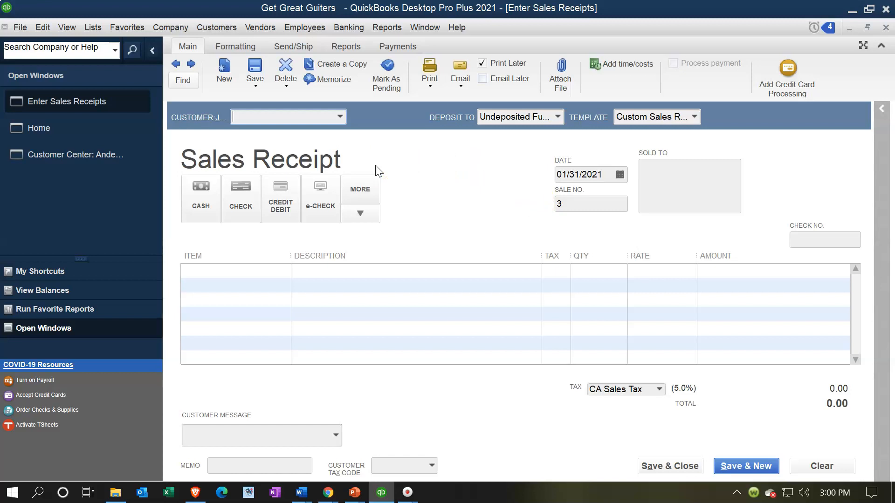
pyautogui.click(345, 117)
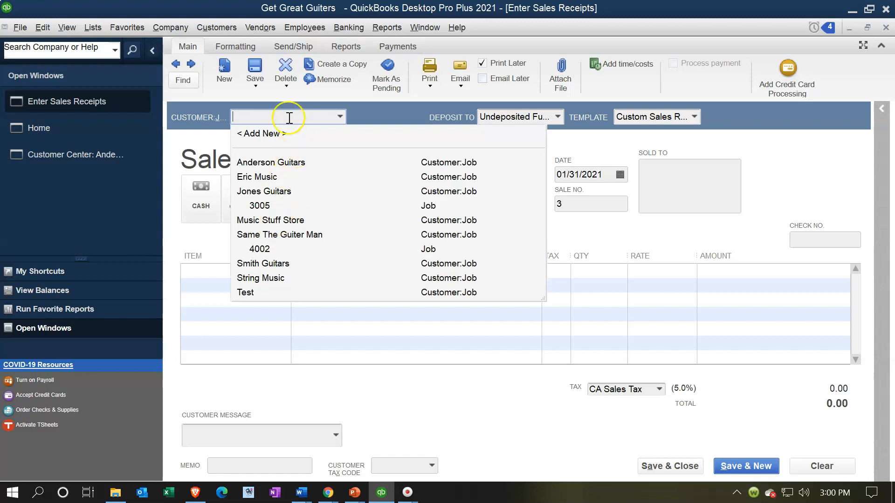
pyautogui.write('400')
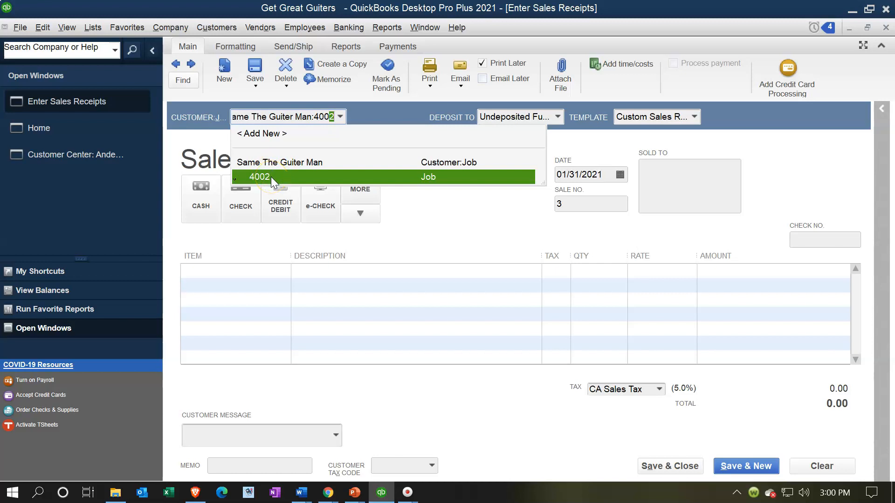
pyautogui.write('2')
pyautogui.click(273, 177)
pyautogui.press('Tab')
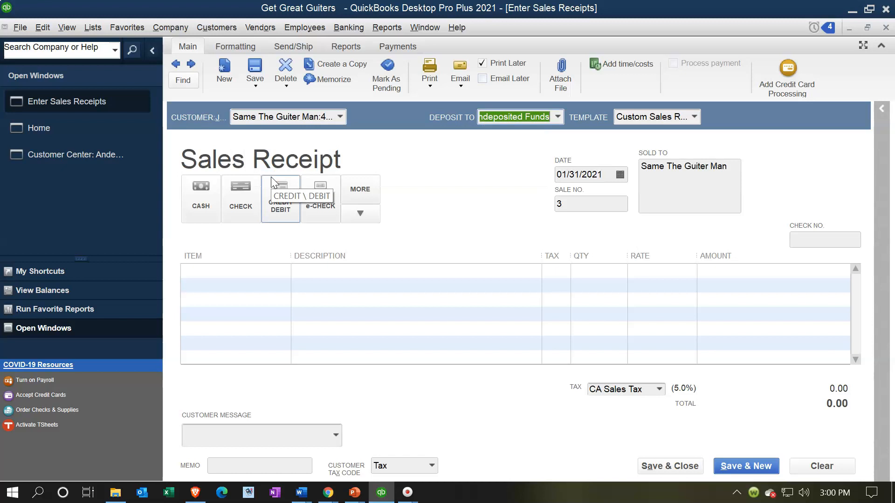
# Step: Choose cash as the sales receipt's payment method
pyautogui.press('Tab')
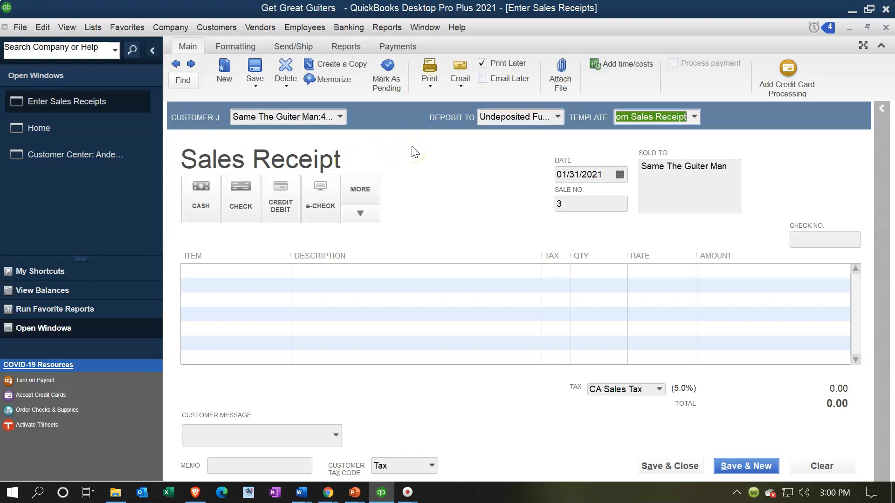
pyautogui.press('Tab')
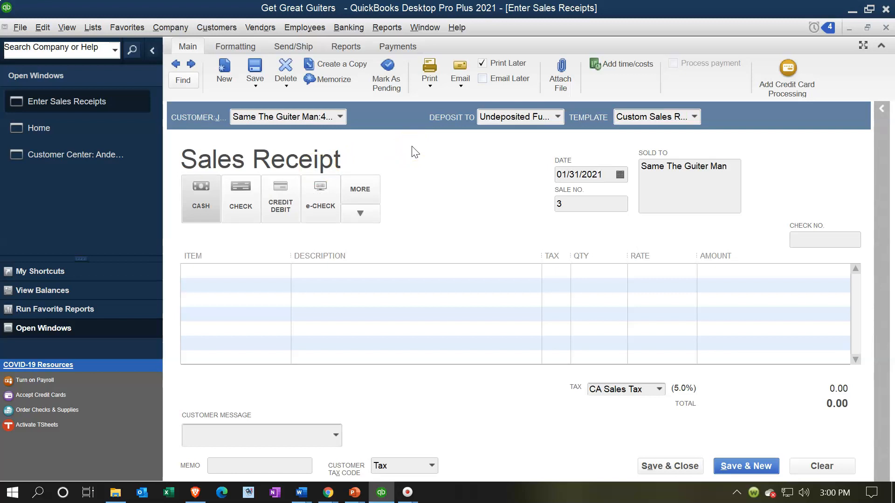
pyautogui.click(201, 207)
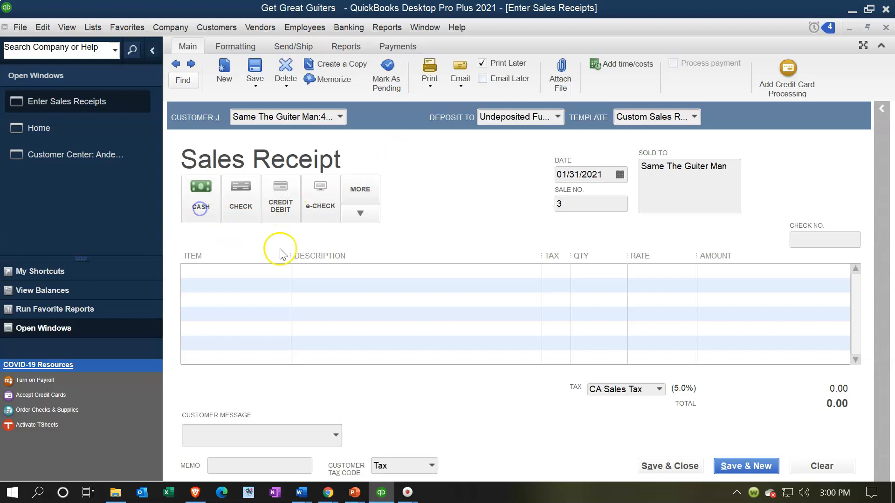
pyautogui.press('Tab')
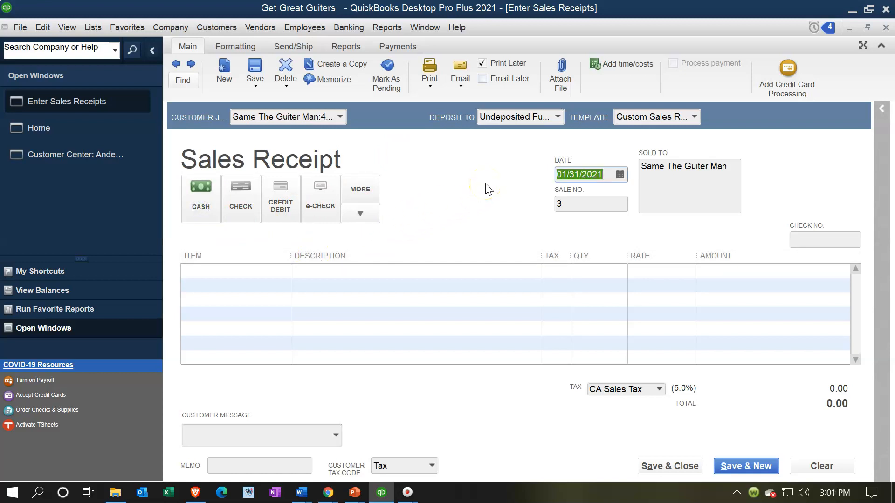
# Step: Add Hourly Service 2 with a quantity of 1 to the sales receipt, and save and close it
pyautogui.press('Tab')
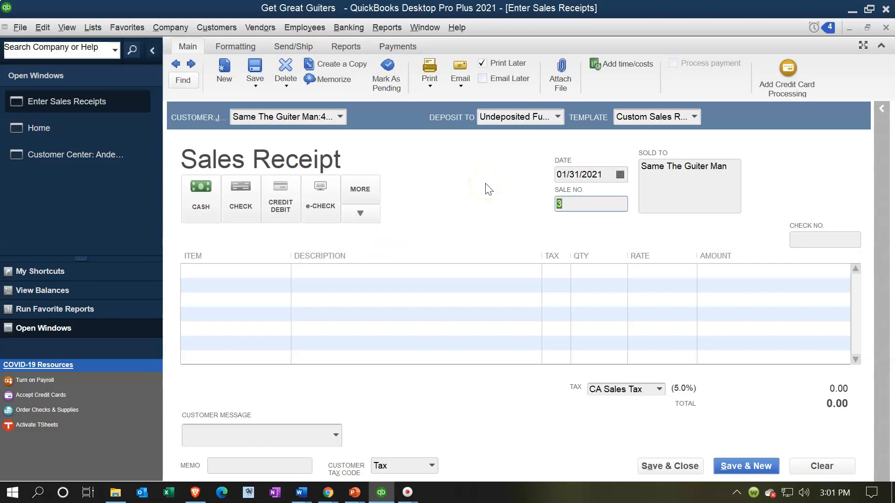
pyautogui.press('Tab')
pyautogui.press('Tab')
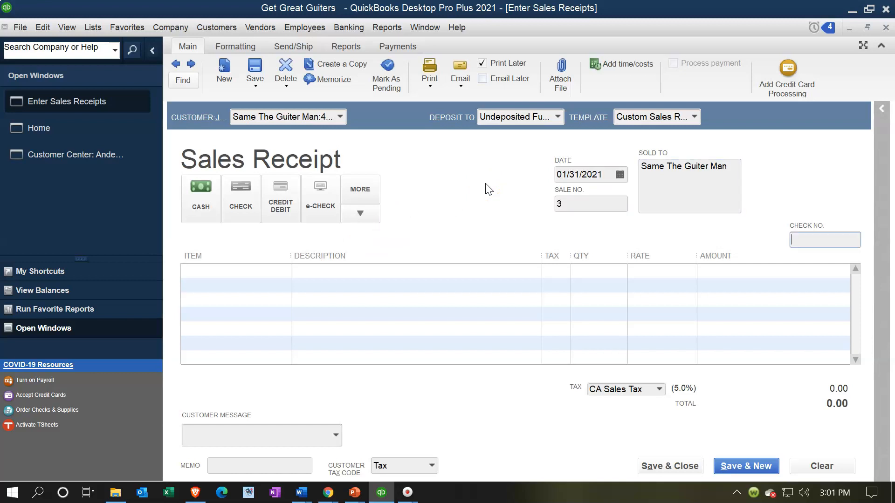
pyautogui.press('Tab')
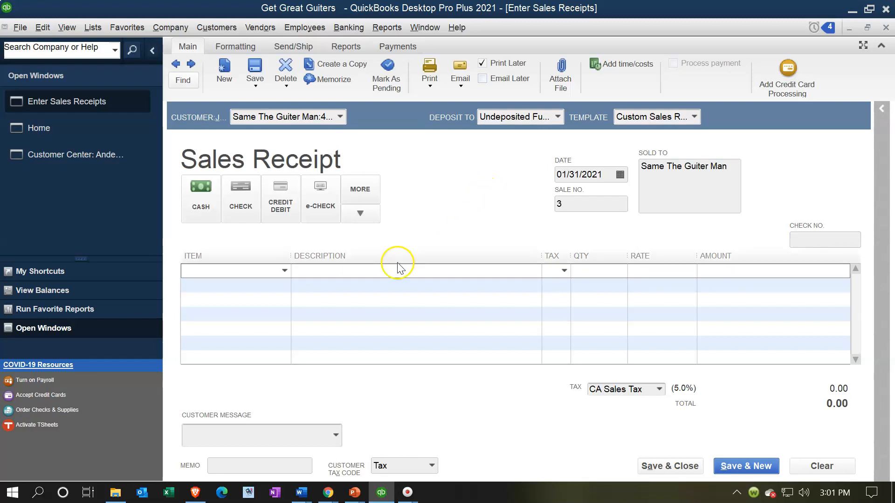
pyautogui.click(284, 272)
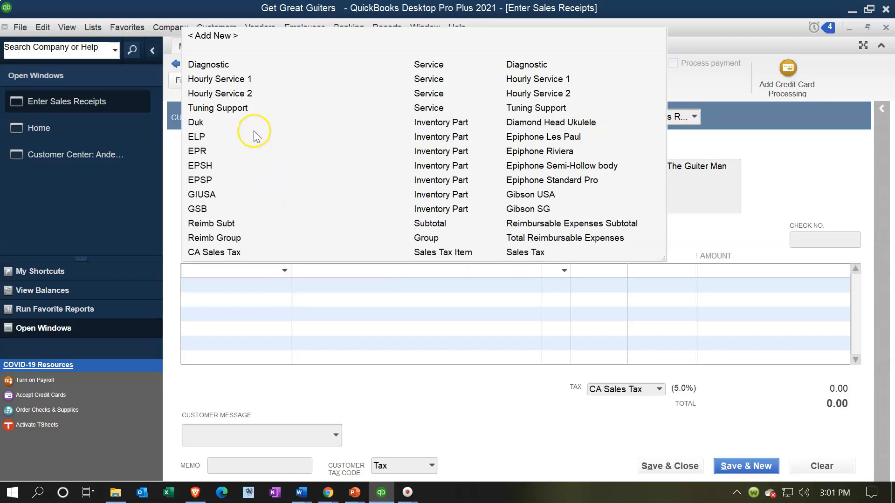
pyautogui.click(235, 92)
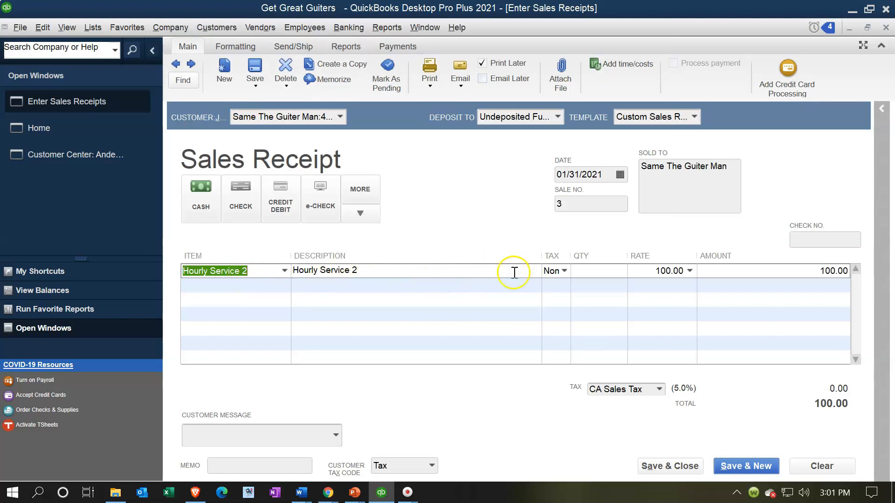
pyautogui.click(585, 269)
pyautogui.write('1')
pyautogui.press('Tab')
pyautogui.press('Tab')
pyautogui.press('Tab')
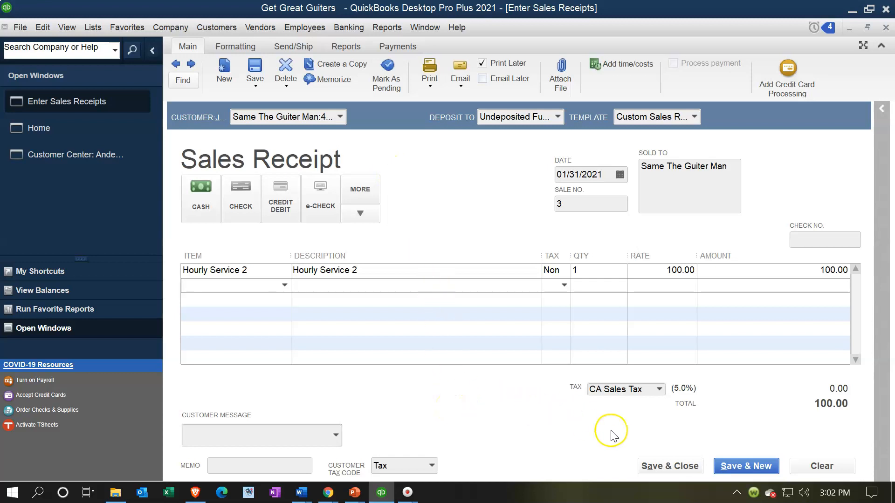
pyautogui.click(682, 465)
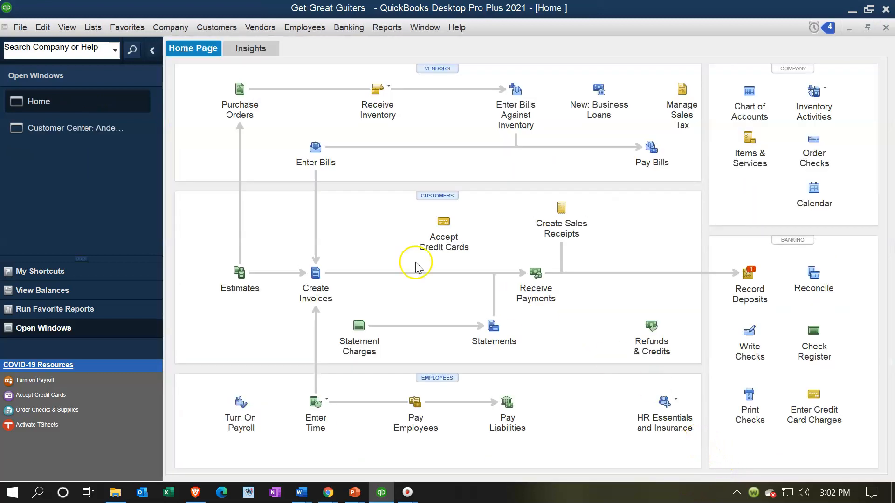
# Step: Check the Customer Center for job 4002's transactions in the next fiscal year
pyautogui.click(91, 133)
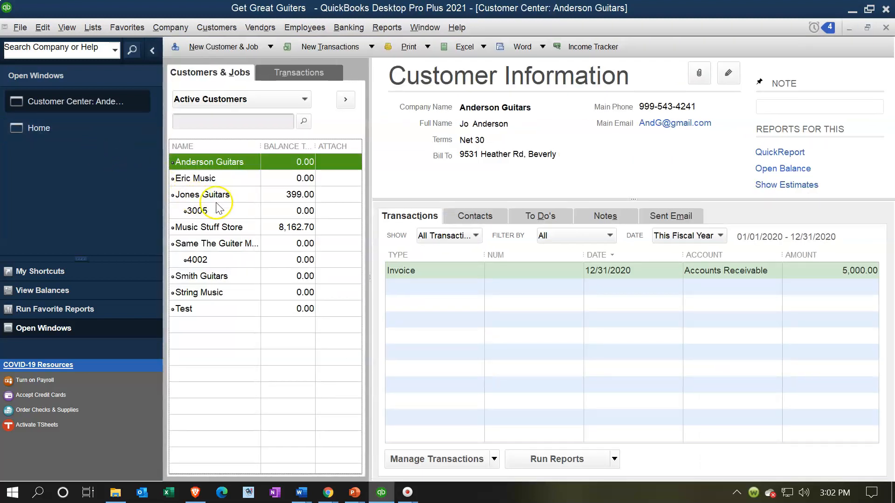
pyautogui.click(219, 208)
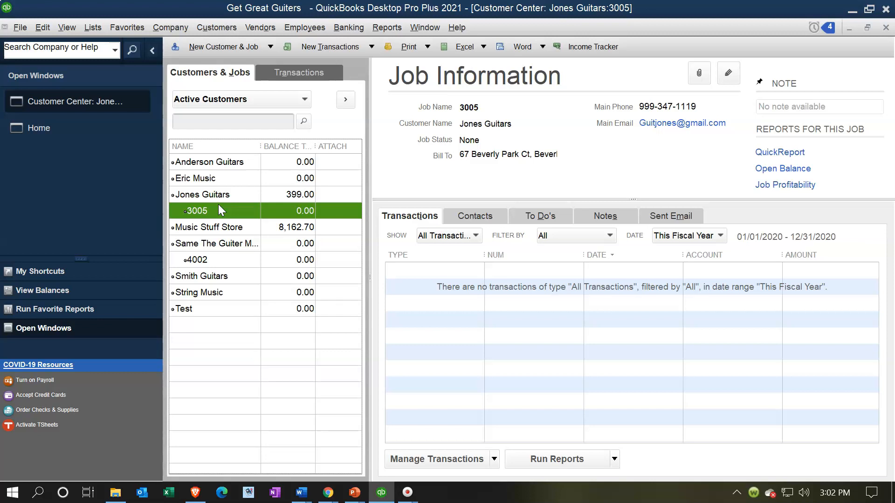
pyautogui.click(210, 265)
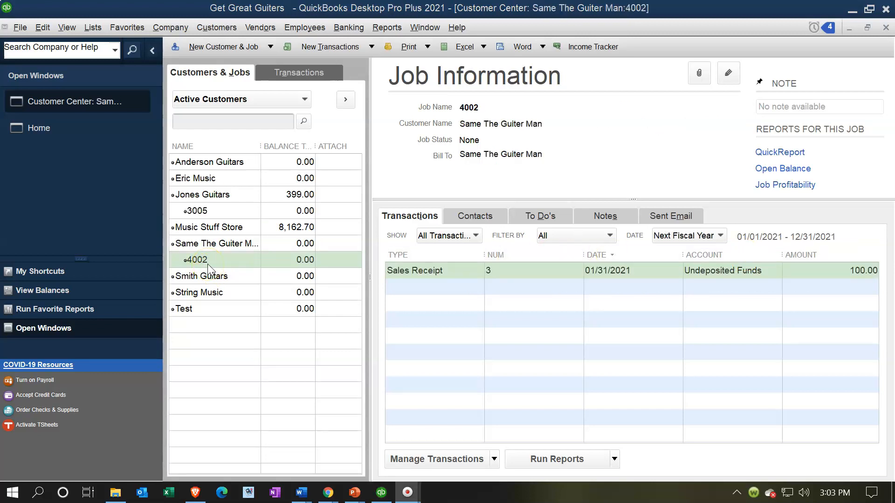
pyautogui.click(659, 269)
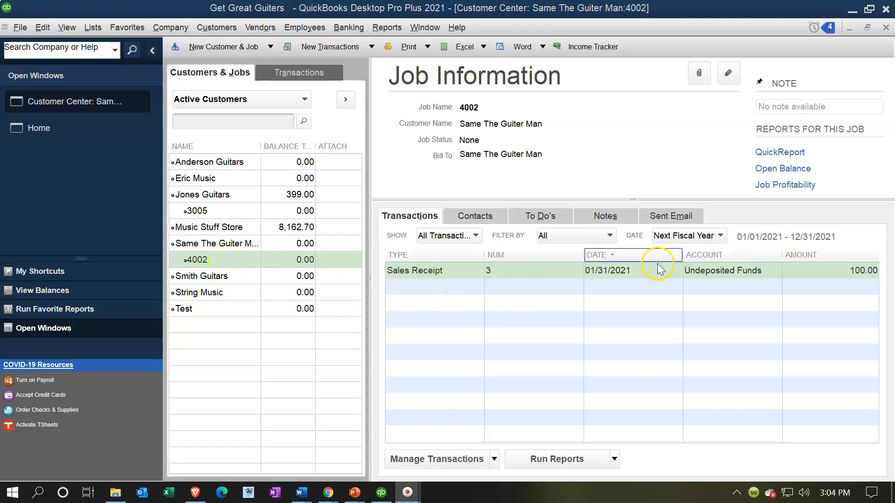
pyautogui.click(724, 237)
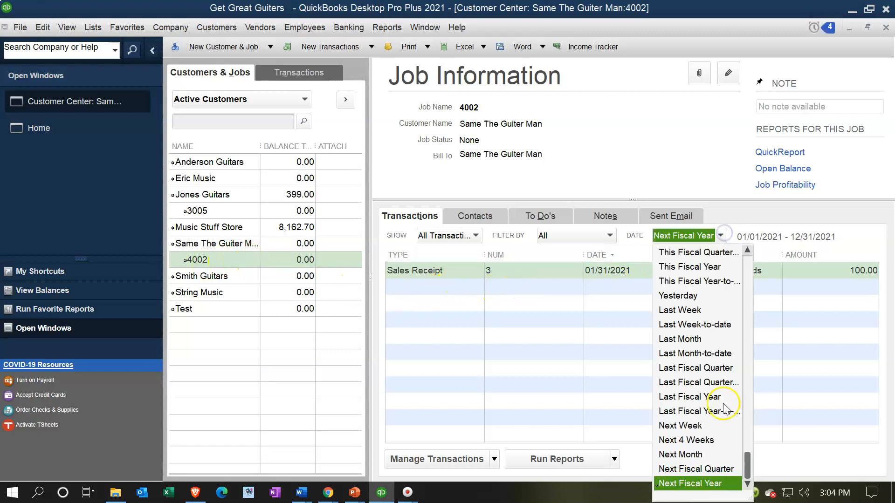
pyautogui.click(856, 239)
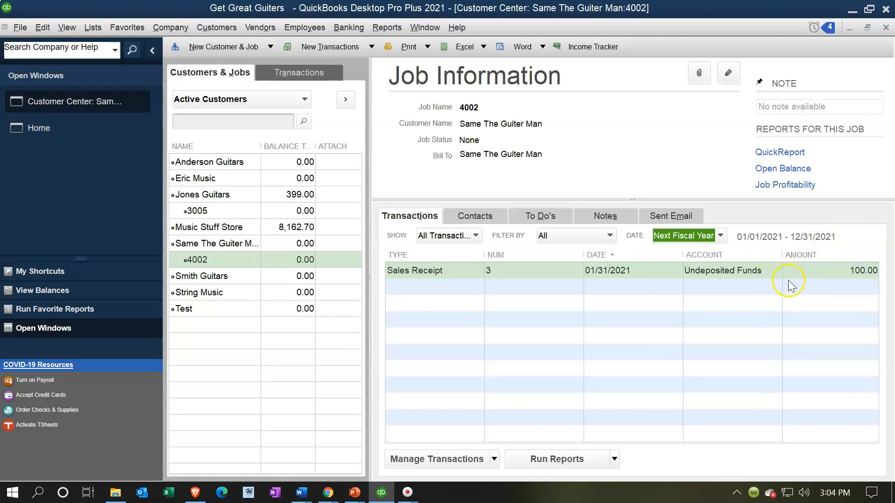
# Step: Correct the customer name Same The Guiter Man to Sam The Guiter Man and save the customer record
pyautogui.doubleClick(210, 242)
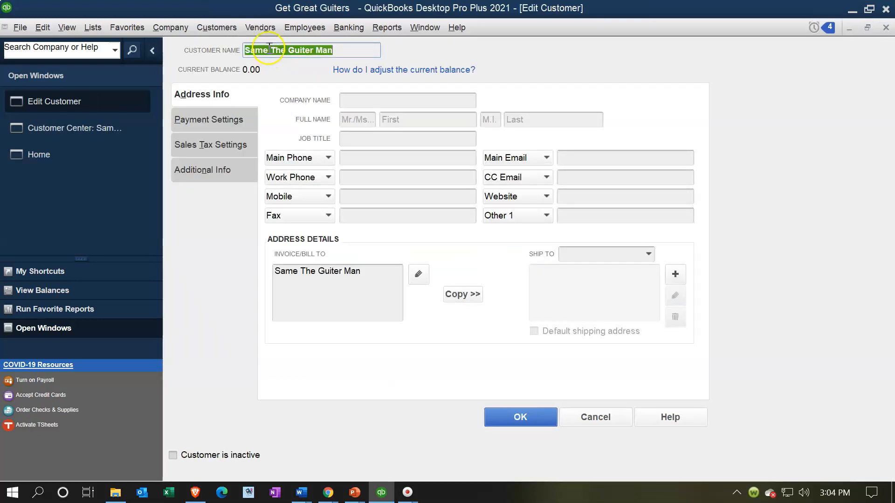
pyautogui.click(264, 51)
pyautogui.press('Delete')
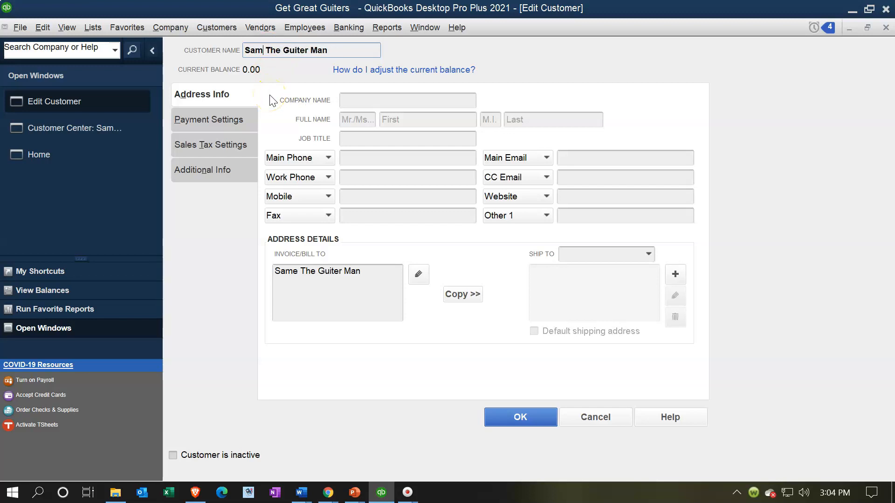
pyautogui.click(516, 414)
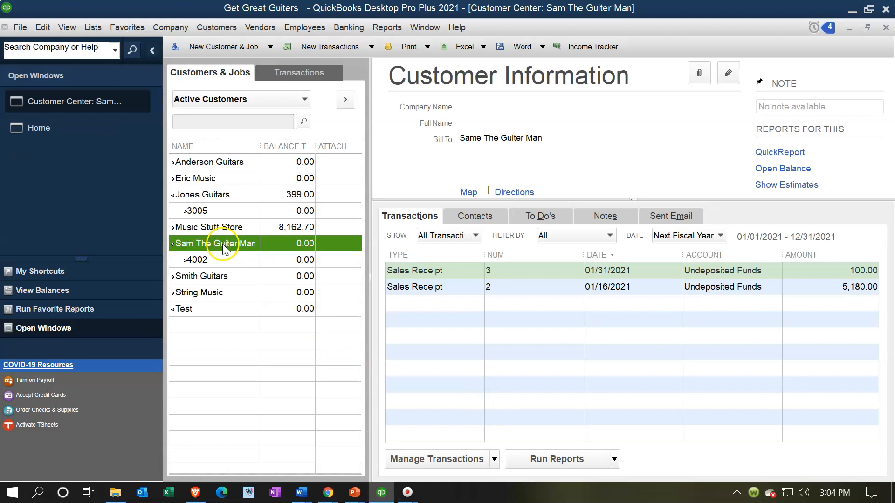
# Step: Run a standard balance sheet report customized to the date range 01/01/2021 to 12/31/2021
pyautogui.click(375, 29)
pyautogui.moveTo(502, 126)
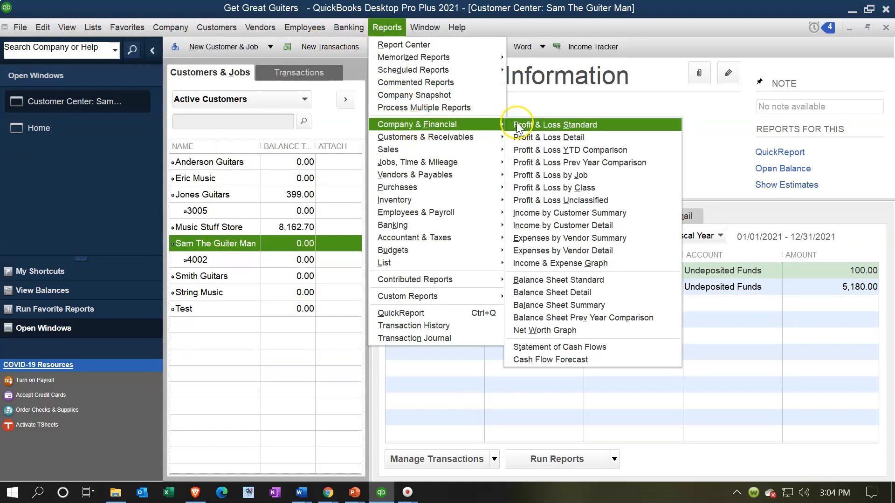
pyautogui.click(541, 280)
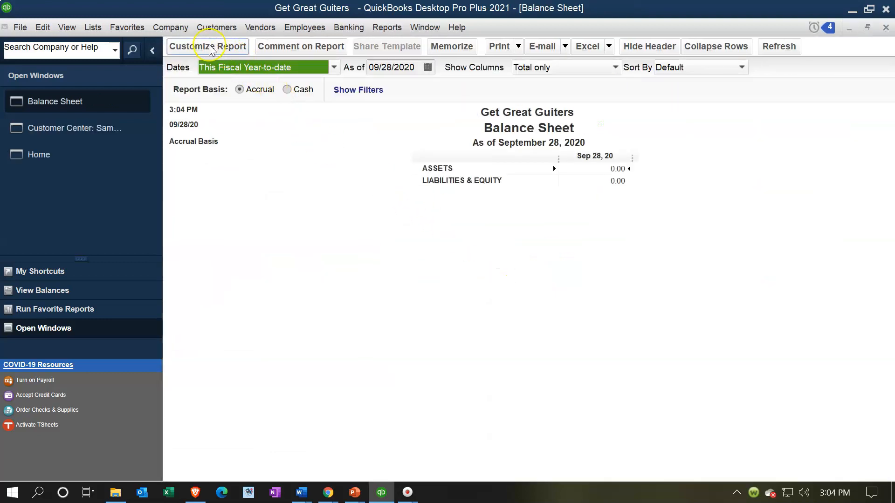
pyautogui.click(210, 49)
pyautogui.press('Tab')
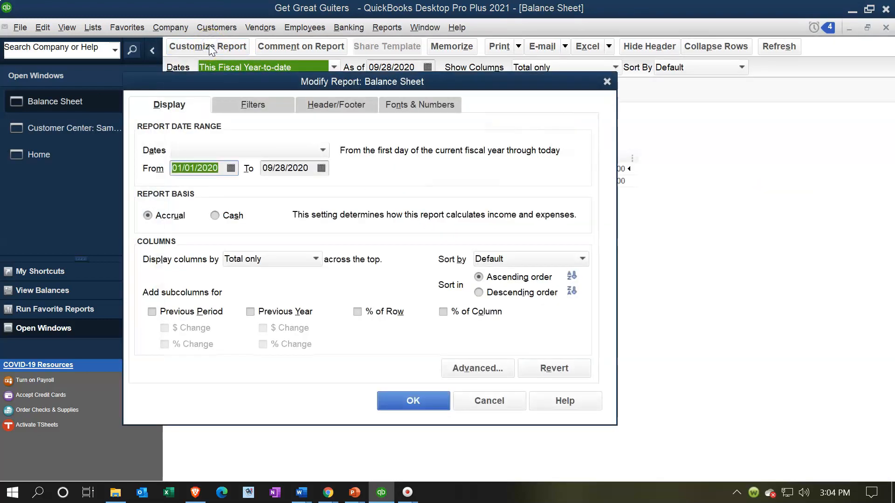
pyautogui.write('010')
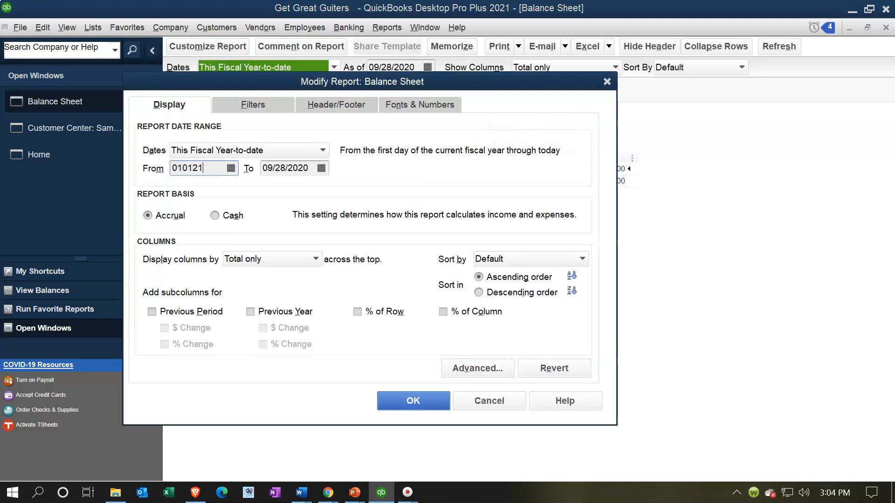
pyautogui.press('Tab')
pyautogui.write('12/31/2021')
pyautogui.press('Tab')
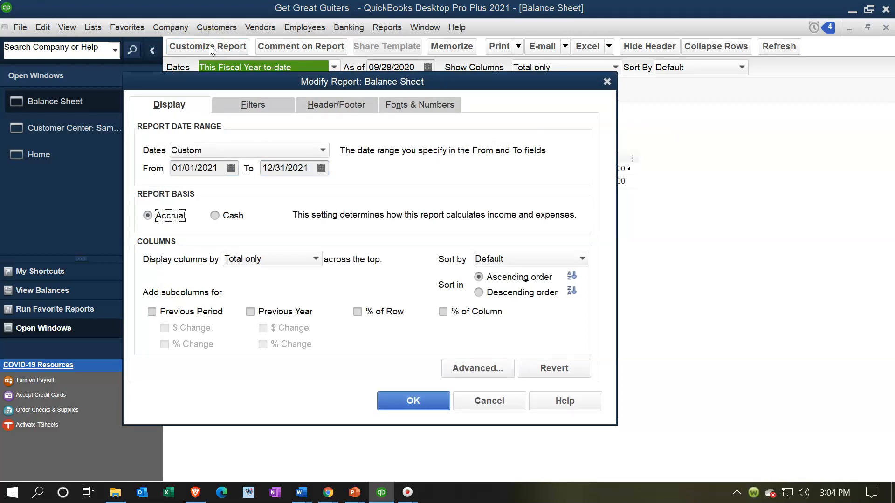
pyautogui.click(412, 402)
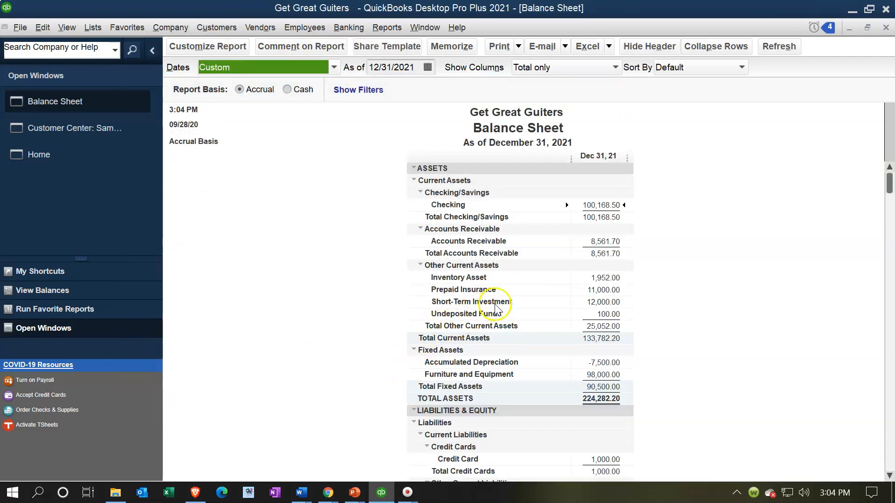
# Step: Drill down into the Undeposited Funds amount on the balance sheet to view its transactions
pyautogui.click(589, 312)
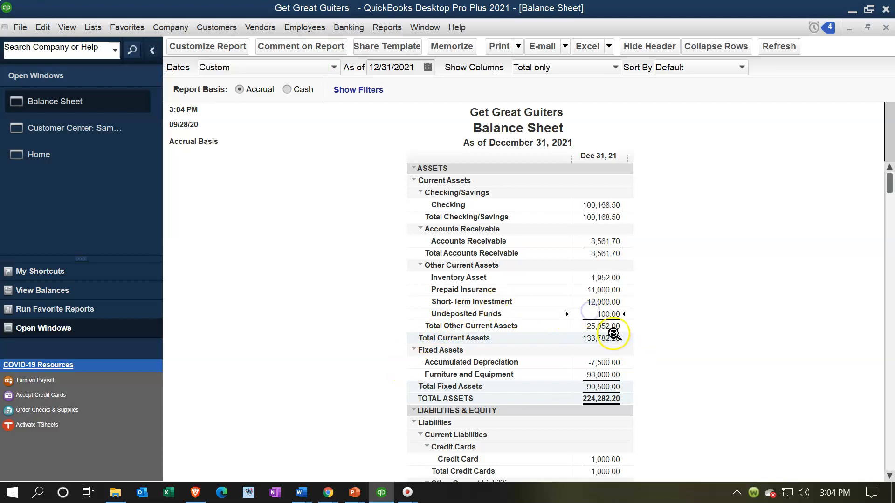
pyautogui.doubleClick(592, 314)
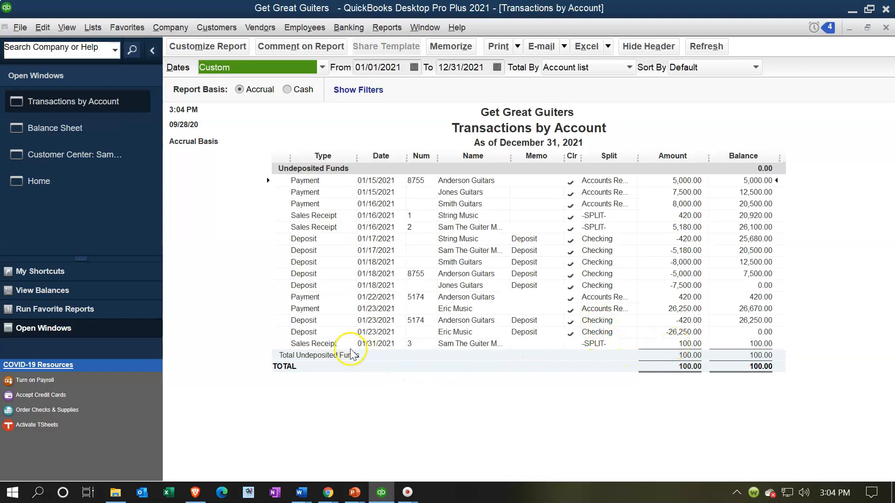
# Step: Open the 01/31/2021 sales receipt from the Undeposited Funds transactions to review it, and return to the balance sheet
pyautogui.doubleClick(668, 347)
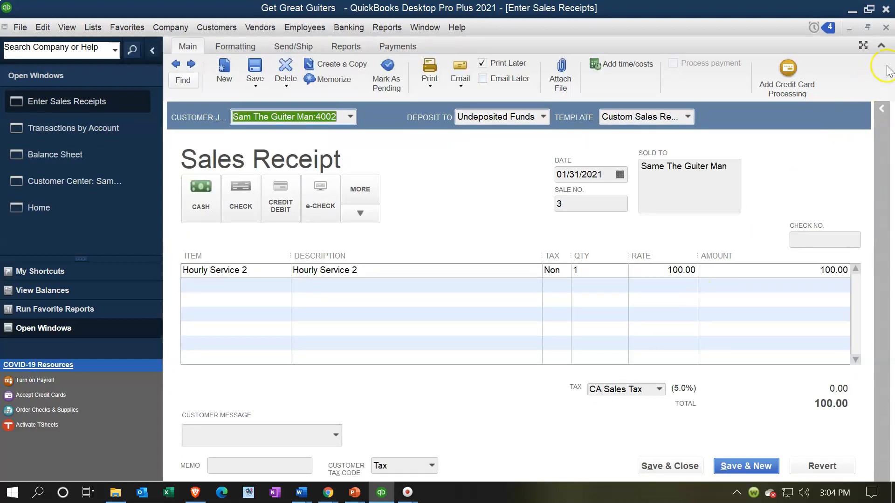
pyautogui.click(886, 28)
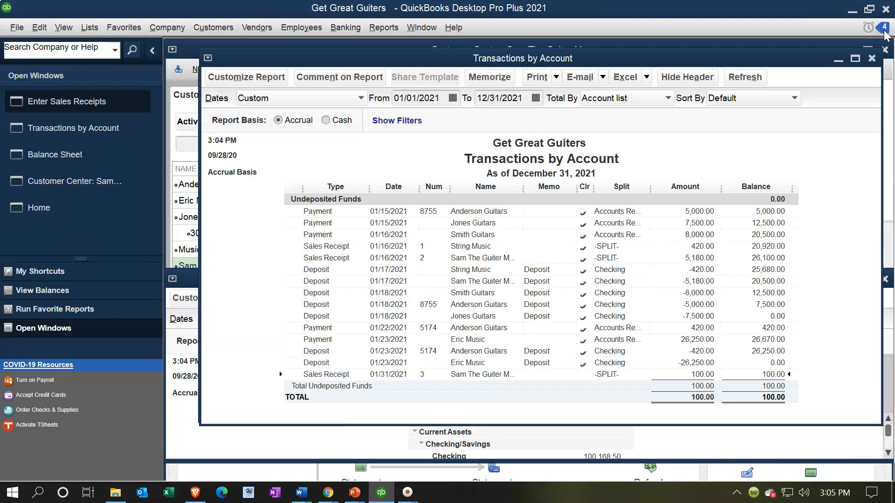
pyautogui.click(885, 29)
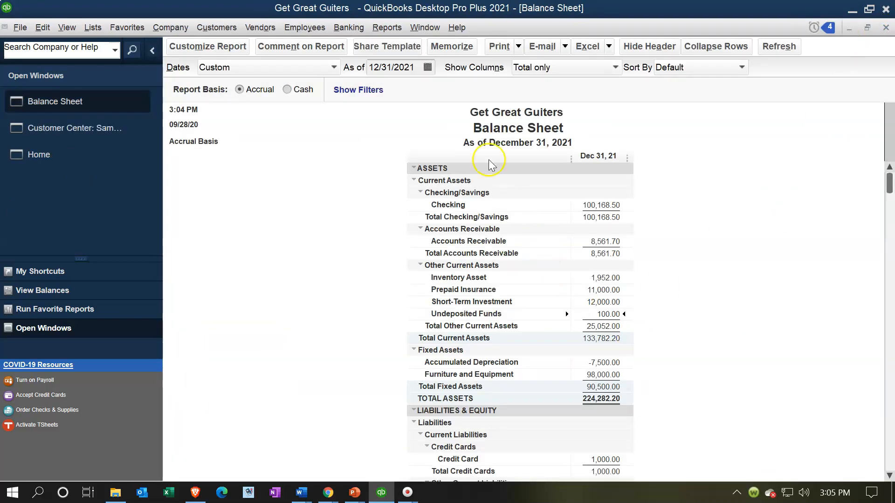
# Step: Run a standard Profit & Loss report for the date range 01/01/2021 to 12/31/2021
pyautogui.click(387, 29)
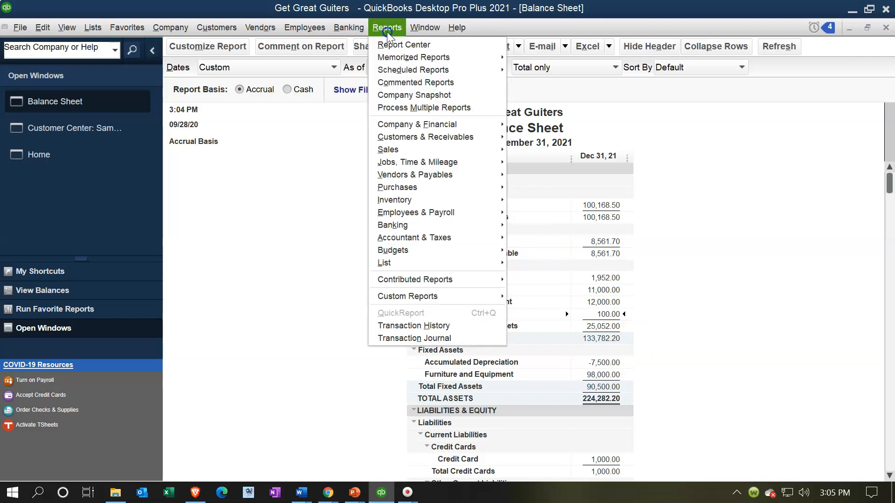
pyautogui.moveTo(431, 127)
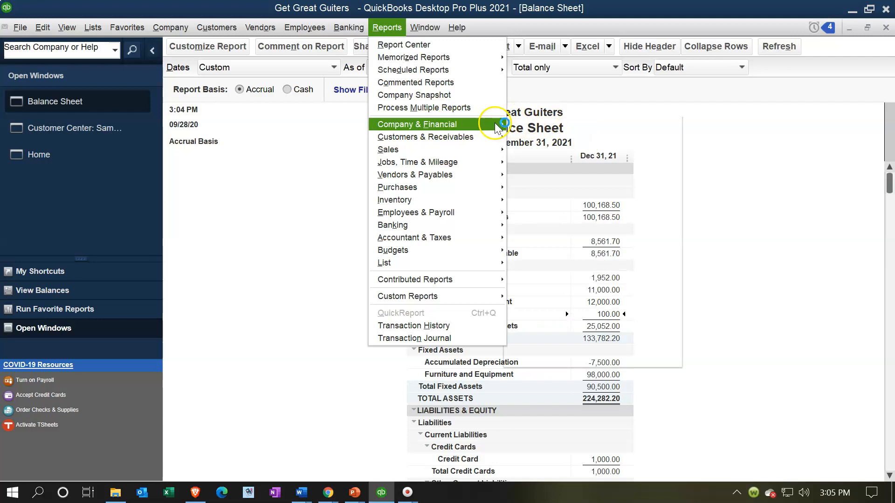
pyautogui.click(516, 123)
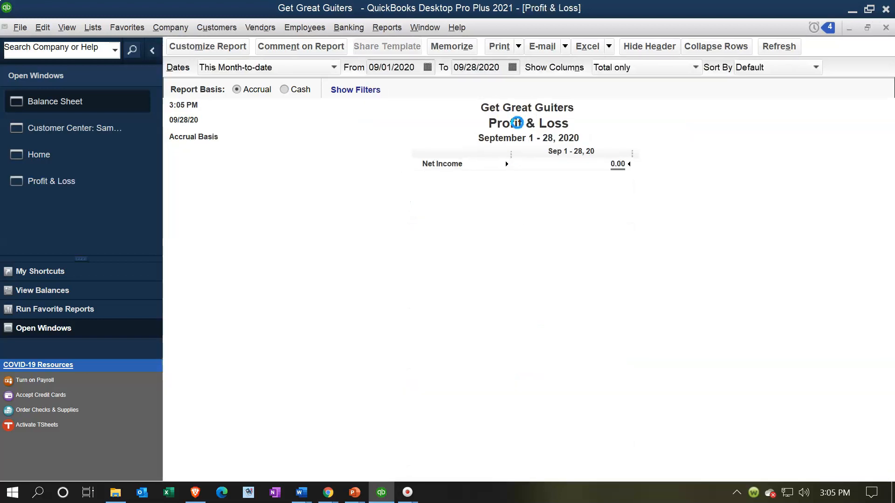
pyautogui.press('Tab')
pyautogui.write('0')
pyautogui.write('1/01/2021')
pyautogui.press('Tab')
pyautogui.write('1')
pyautogui.write('2/31/2021')
pyautogui.press('Tab')
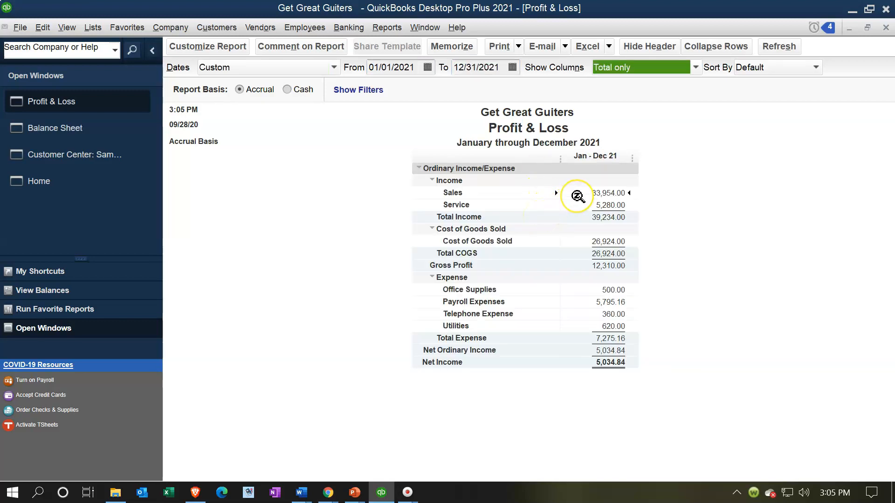
# Step: Drill down into the Service income amount to view its transactions, and return to the balance sheet
pyautogui.doubleClick(597, 207)
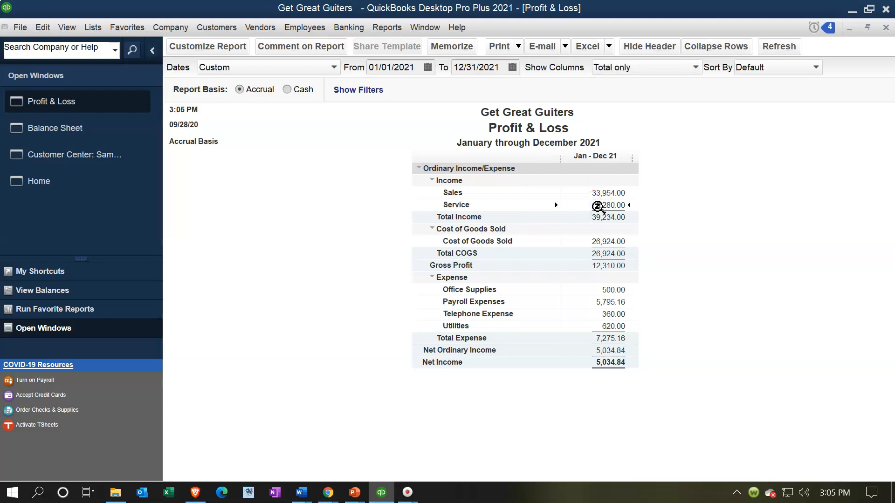
pyautogui.doubleClick(598, 207)
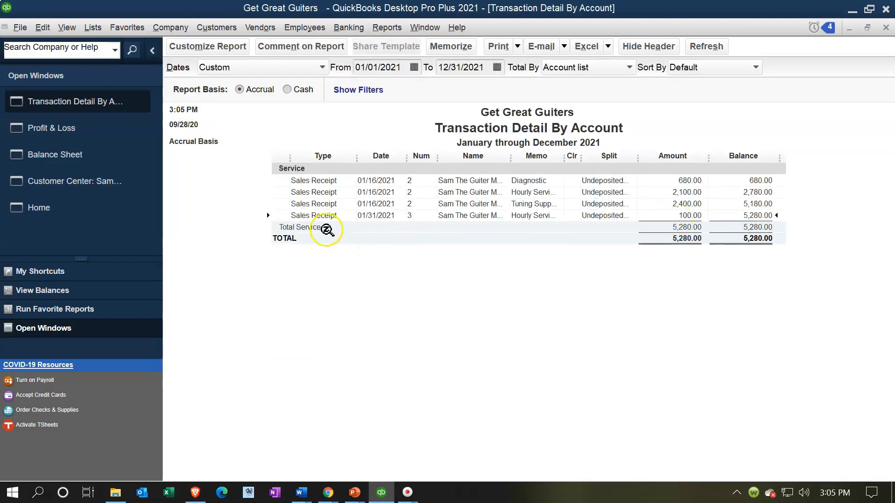
pyautogui.click(885, 27)
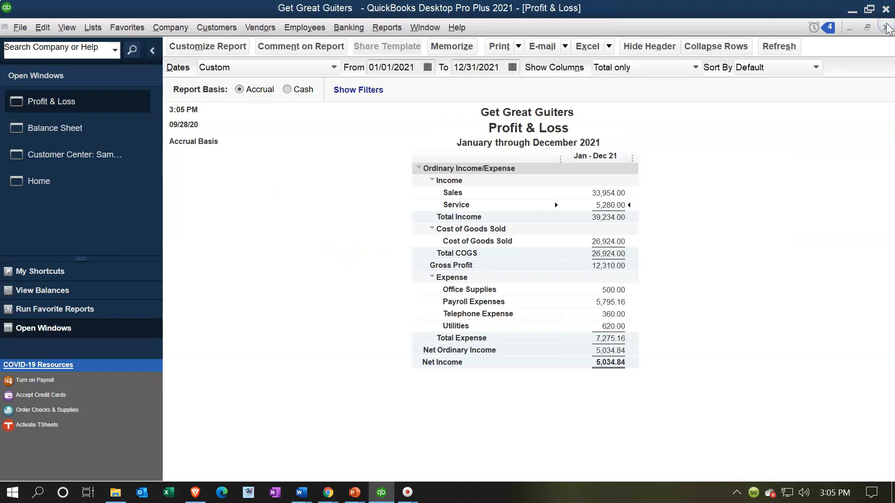
pyautogui.click(93, 127)
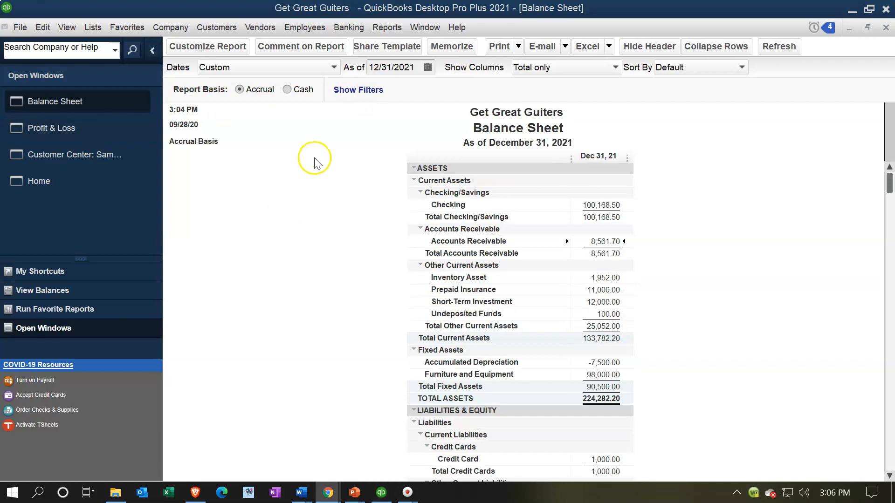
# Step: Run a Profit & Loss by Job report for the date range 01/01/2021 to 12/31/2021
pyautogui.click(385, 32)
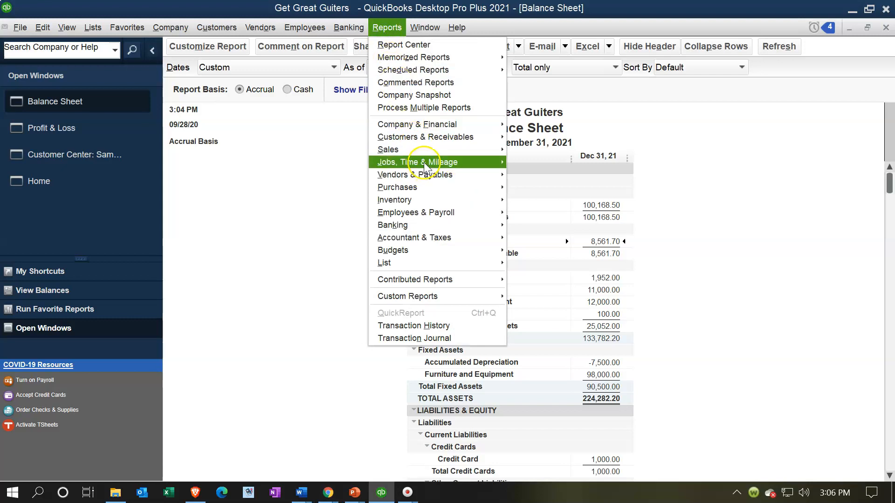
pyautogui.moveTo(424, 162)
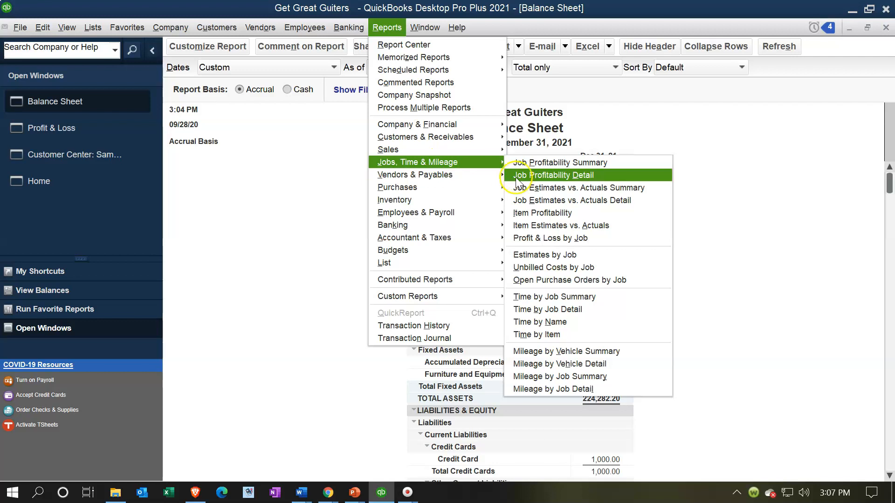
pyautogui.moveTo(466, 125)
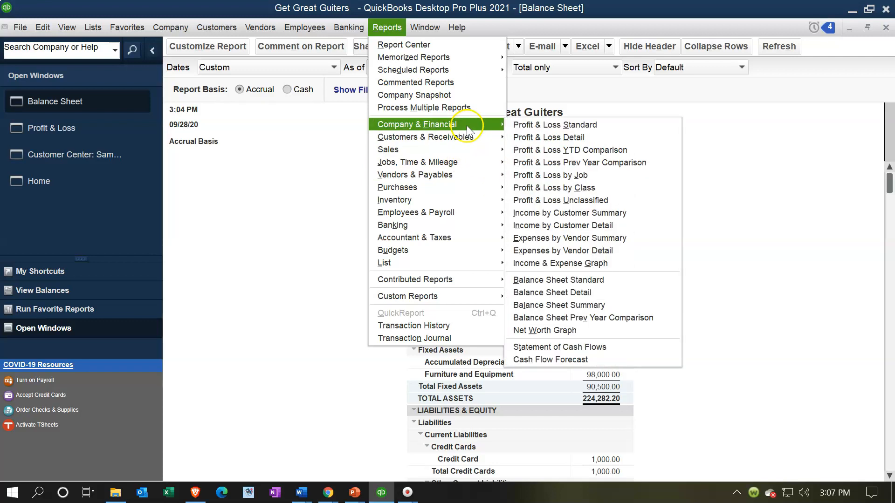
pyautogui.click(546, 180)
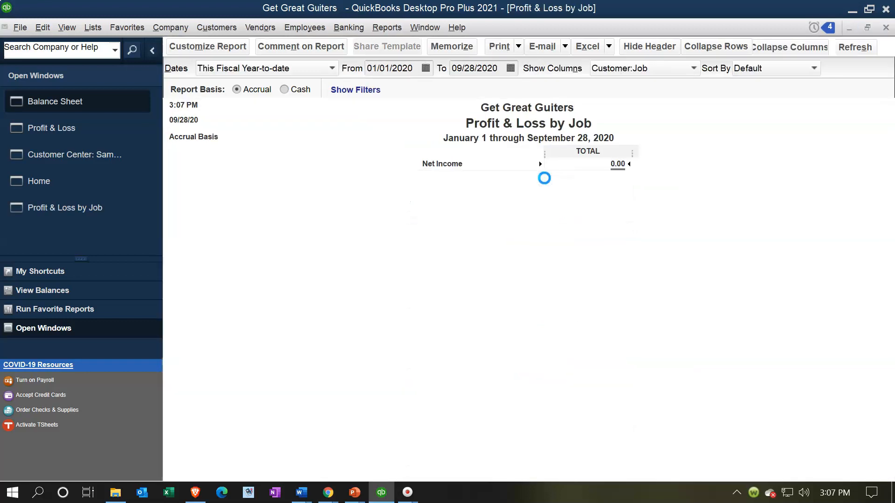
pyautogui.press('Tab')
pyautogui.write('0')
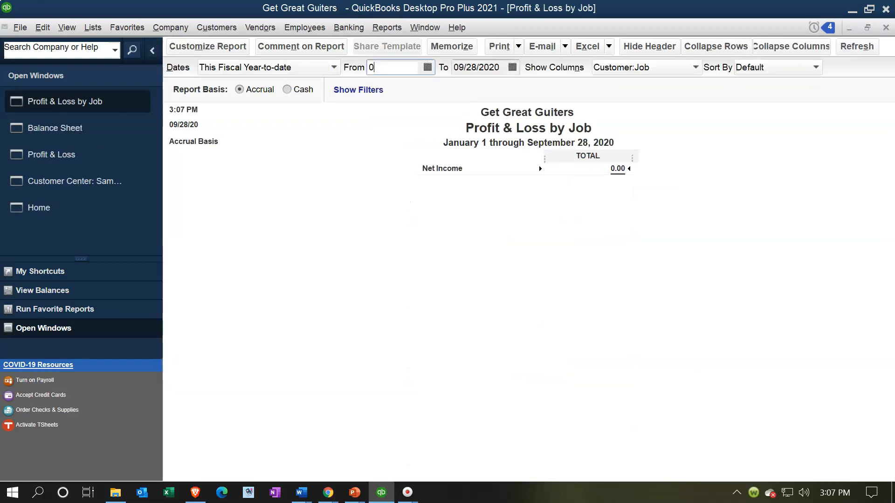
pyautogui.write('1/01/2021')
pyautogui.press('Tab')
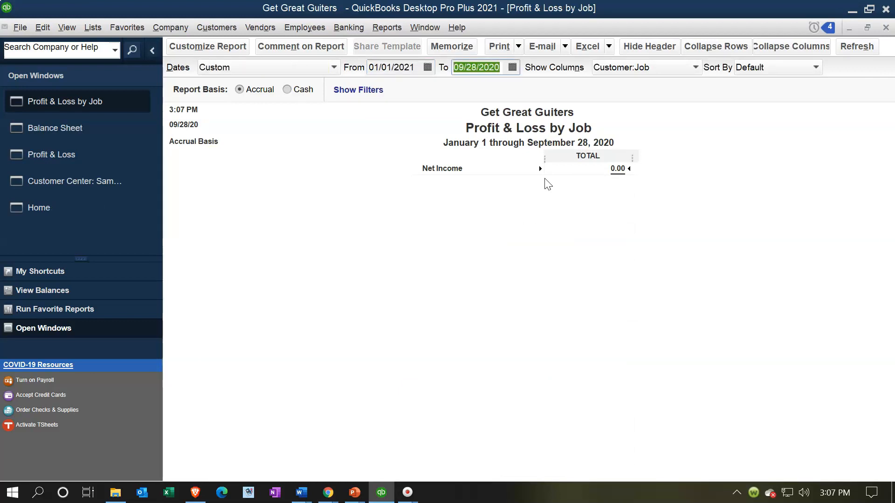
pyautogui.write('123121')
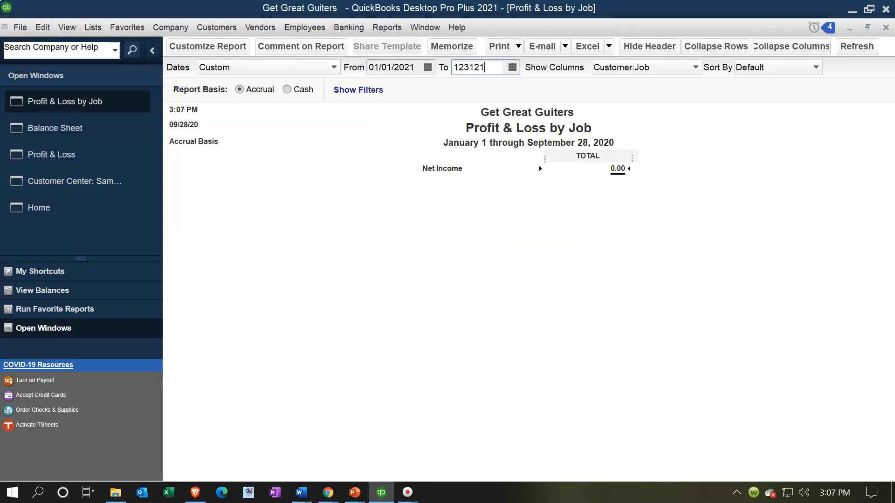
pyautogui.press('Tab')
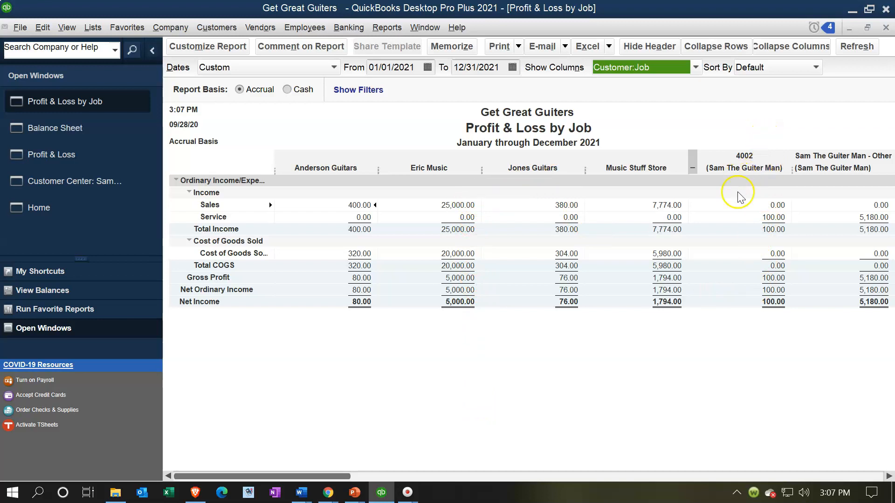
# Step: Collapse and re-expand the job columns of job 4002's customer to compare the combined and per-job figures
pyautogui.doubleClick(744, 219)
pyautogui.click(694, 167)
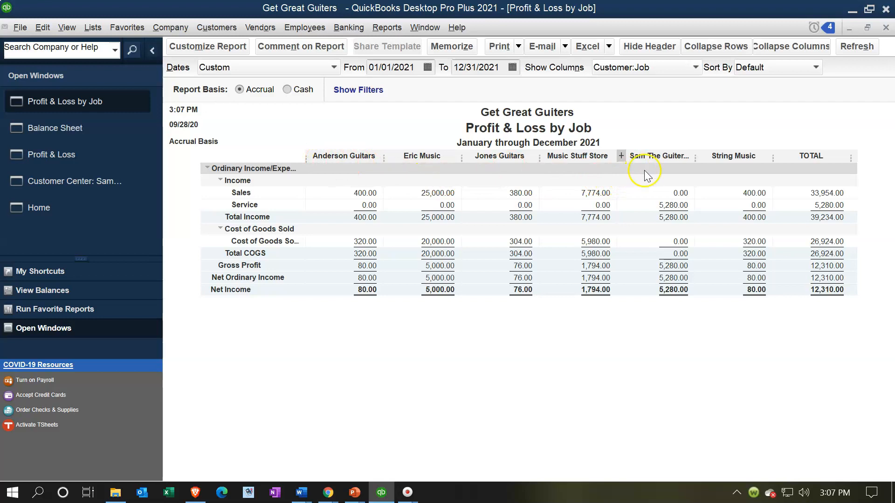
pyautogui.click(621, 156)
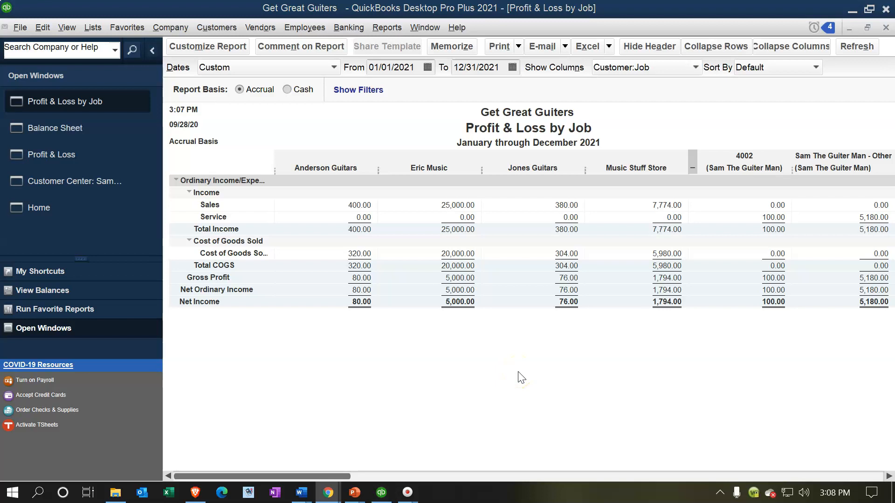
pyautogui.click(486, 385)
pyautogui.click(461, 375)
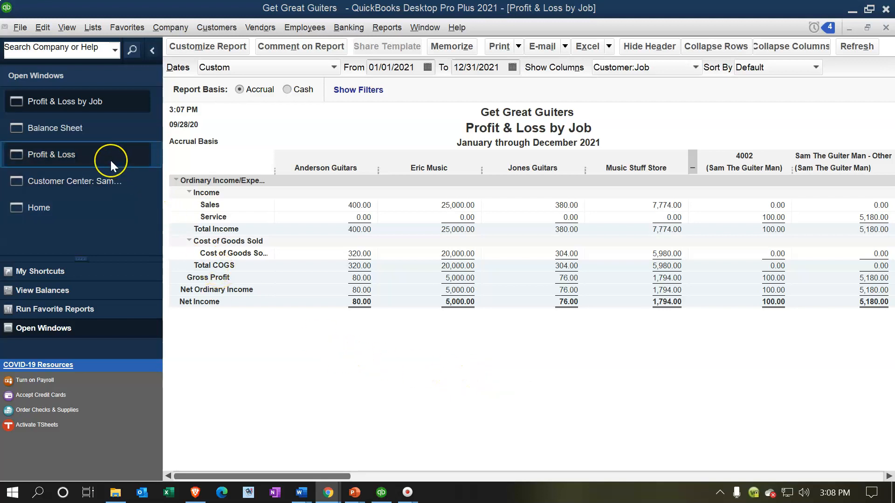
# Step: Check job 3005 under Jones Guitars in the Customer Center
pyautogui.click(96, 181)
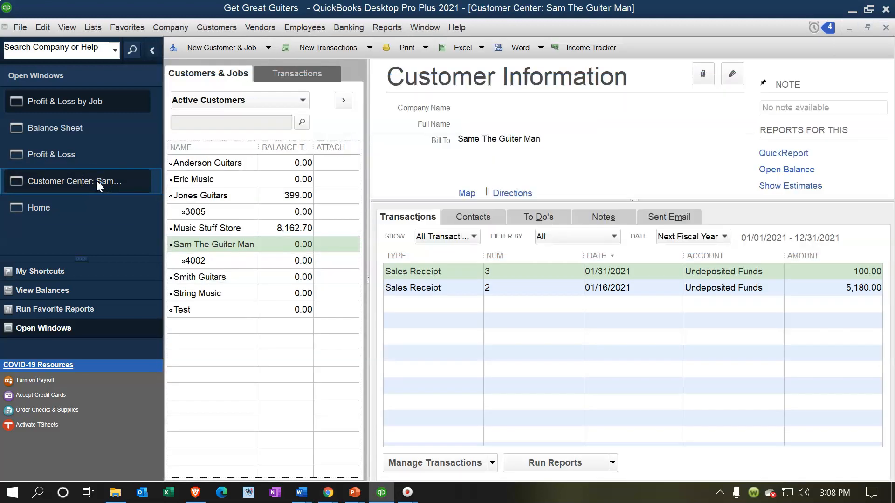
pyautogui.click(204, 210)
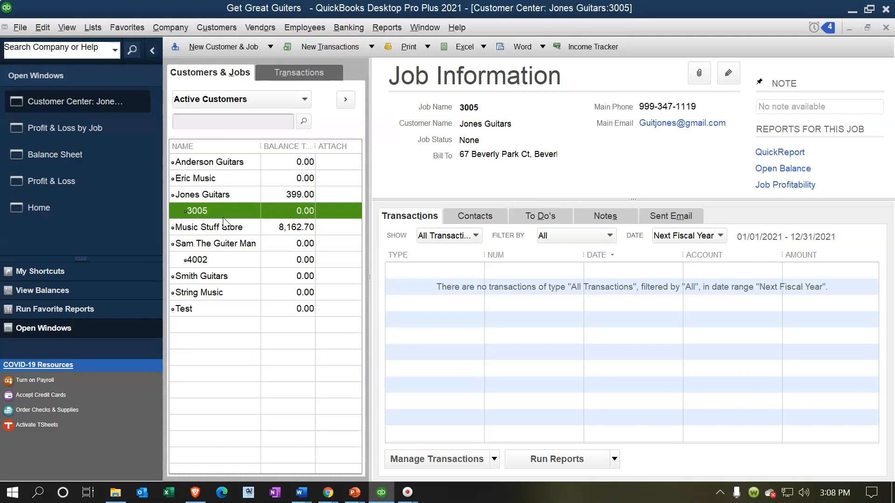
# Step: Start a new sales receipt for Jones Guitars:3005, keeping Undeposited Funds as the deposit account and 01/31/2021 as the date
pyautogui.click(93, 209)
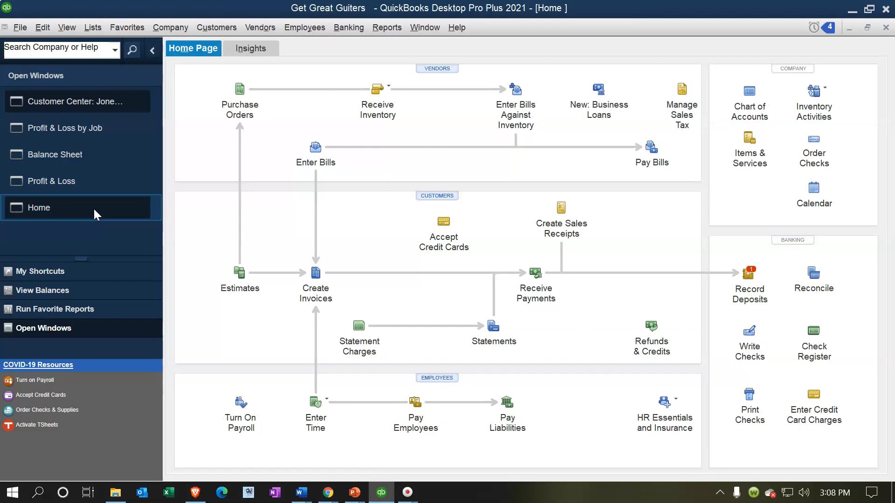
pyautogui.click(561, 226)
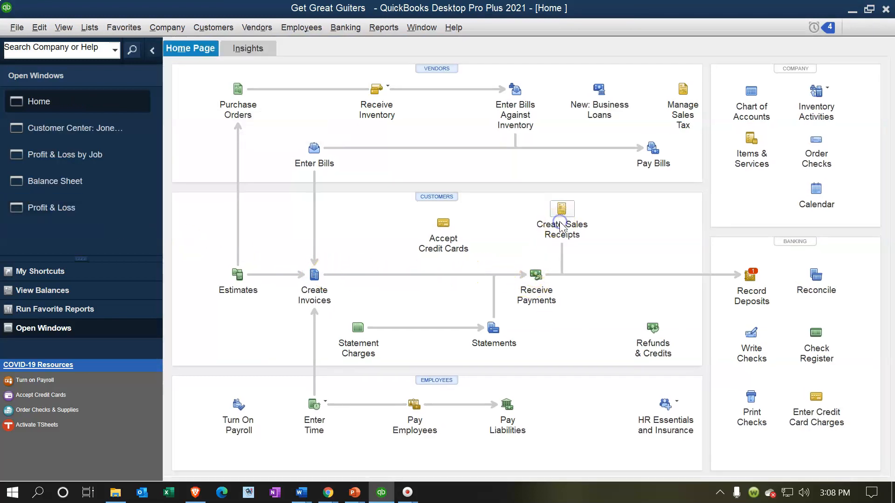
pyautogui.click(352, 116)
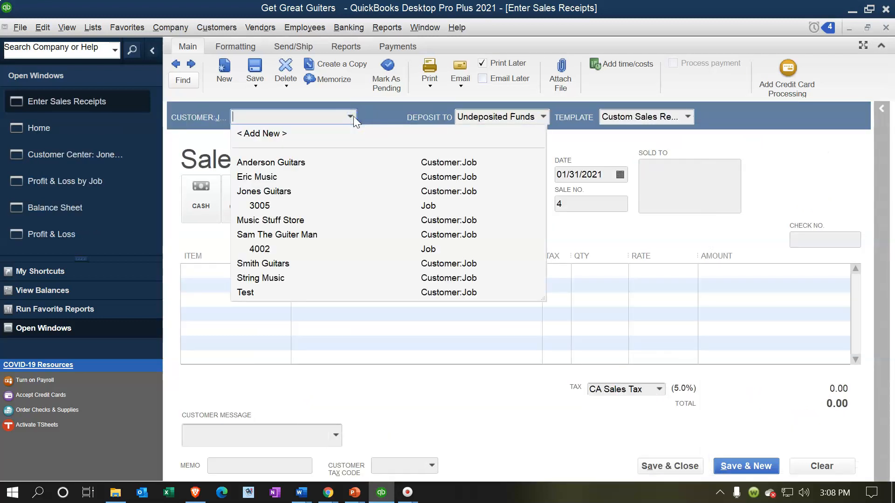
pyautogui.write('Jones Guitars:3005')
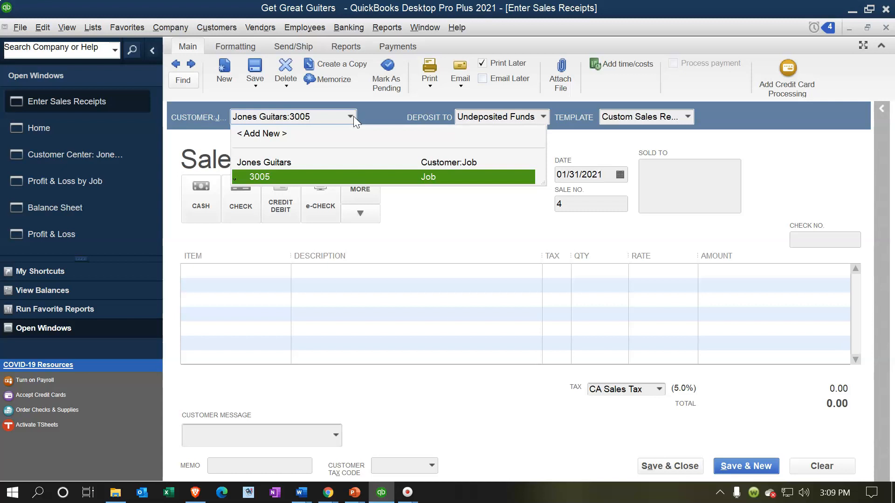
pyautogui.press('Tab')
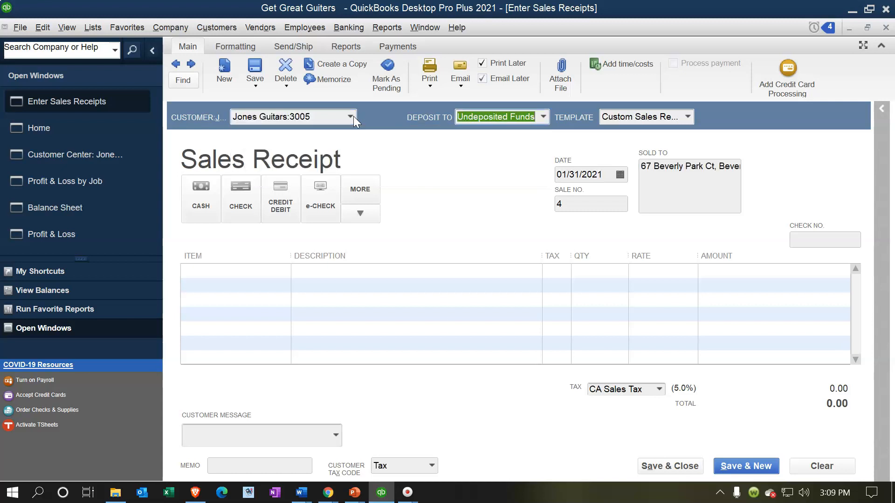
pyautogui.press('Tab')
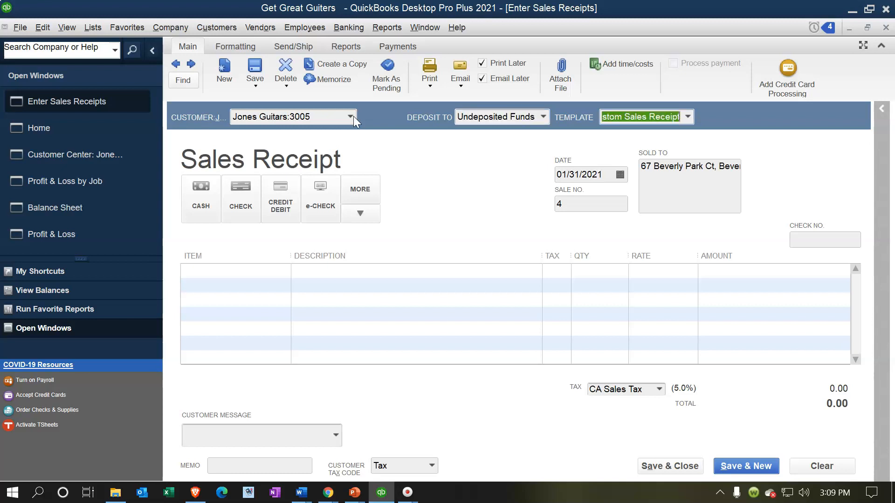
pyautogui.press('Tab')
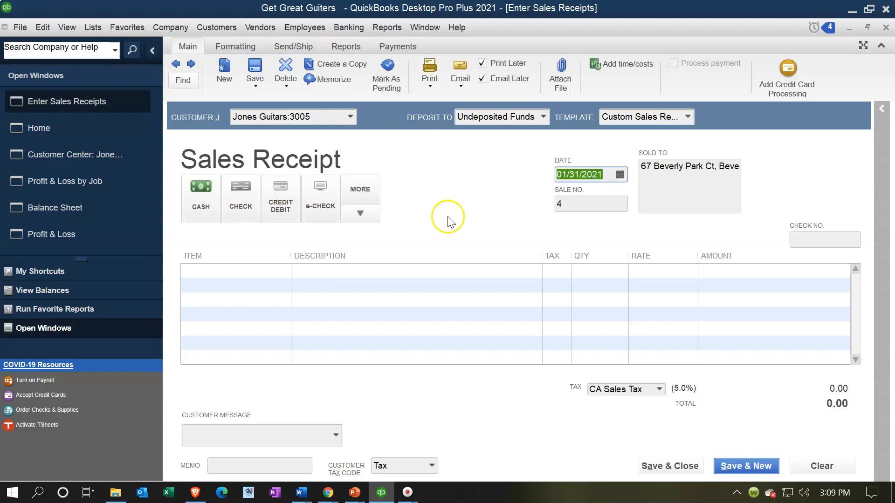
pyautogui.press('Tab')
pyautogui.press('Tab')
pyautogui.press('Tab')
pyautogui.press('Tab')
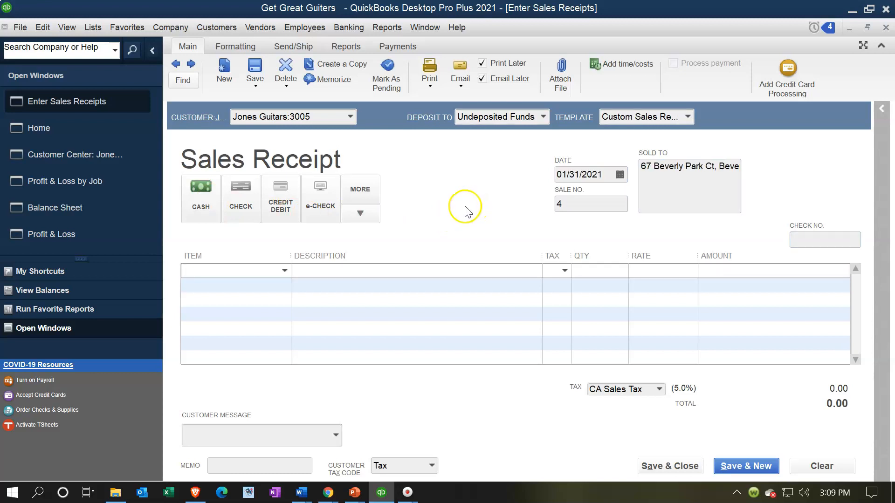
# Step: Add the item Hourly Service 1 to the sales receipt with a quantity of 10
pyautogui.click(285, 272)
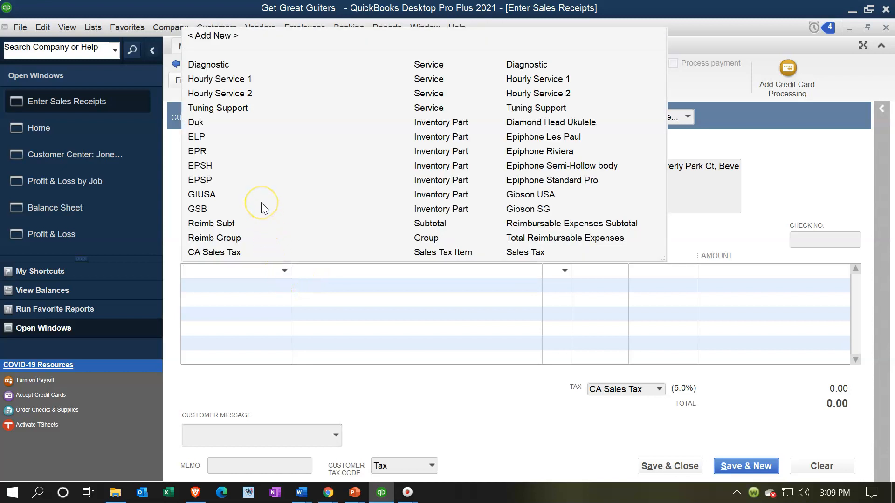
pyautogui.click(249, 80)
pyautogui.press('Tab')
pyautogui.press('Tab')
pyautogui.press('Tab')
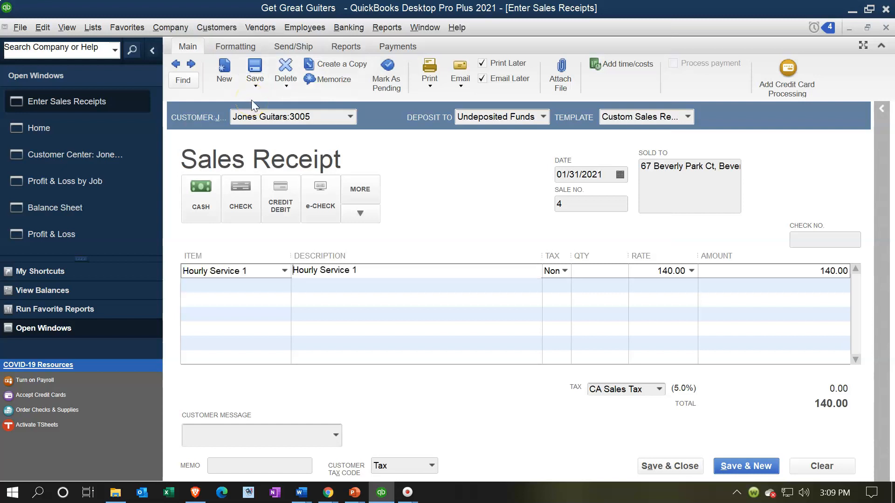
pyautogui.write('10')
pyautogui.press('Tab')
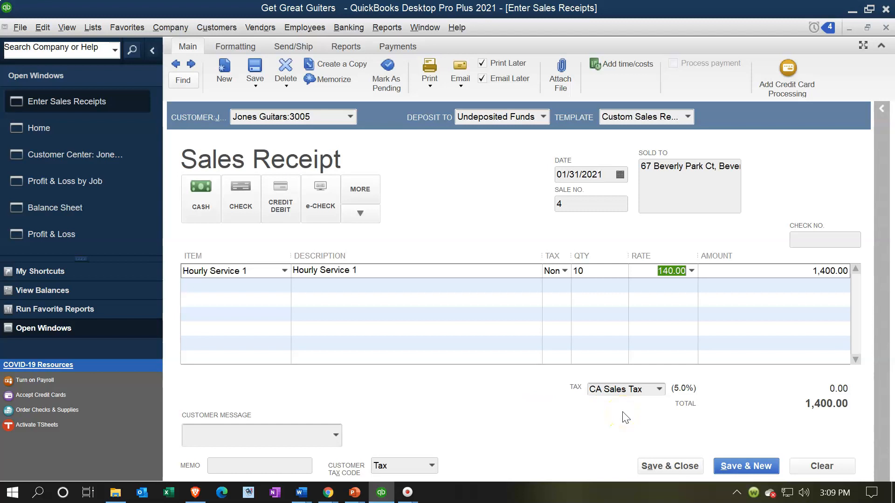
# Step: Turn off printing and emailing for the Jones Guitars:3005 sales receipt, dismiss the company email request, and save and close the receipt
pyautogui.click(668, 471)
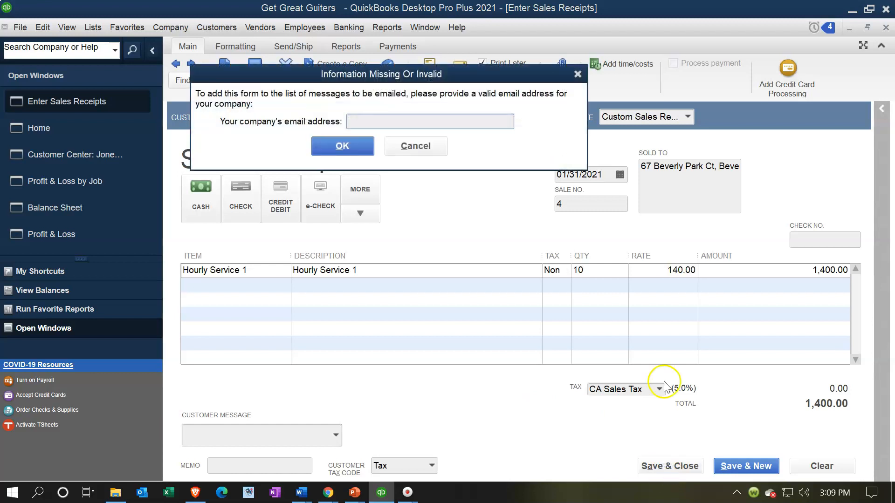
pyautogui.click(577, 74)
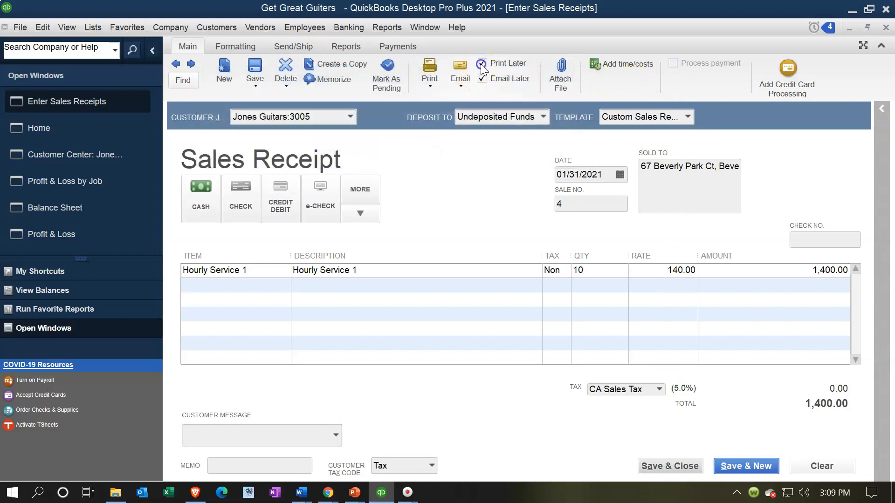
pyautogui.click(483, 78)
pyautogui.click(657, 466)
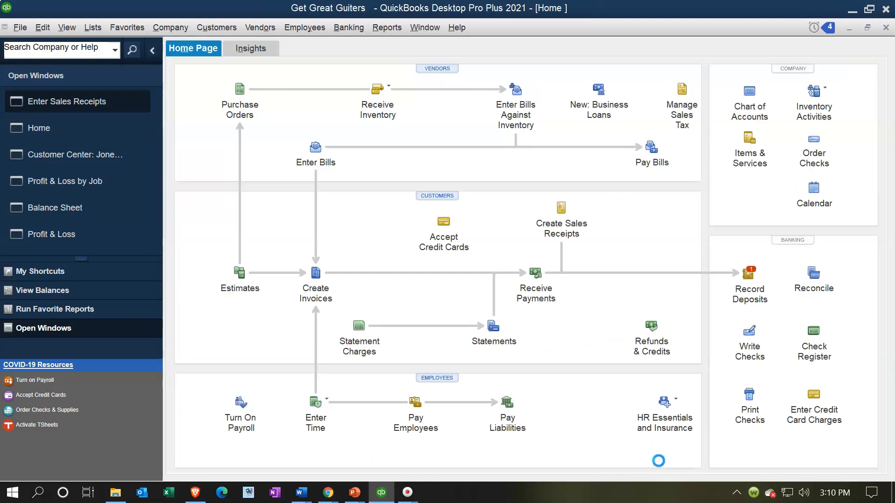
# Step: Check job 3005's receipt in the Customer Center and trace it through the Undeposited Funds detail of the Balance Sheet
pyautogui.click(79, 130)
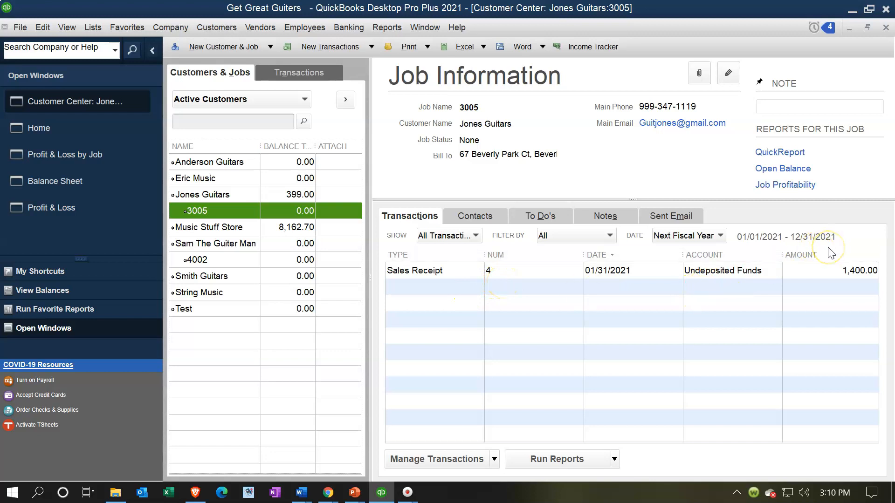
pyautogui.click(74, 184)
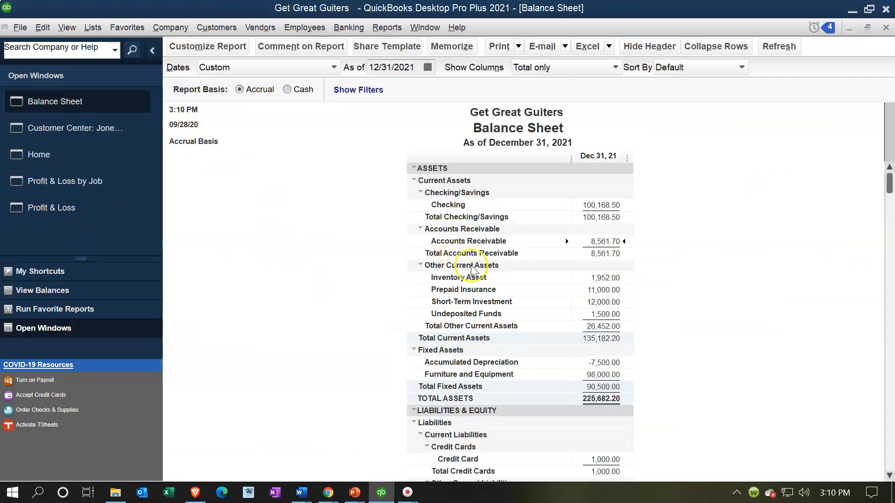
pyautogui.doubleClick(598, 317)
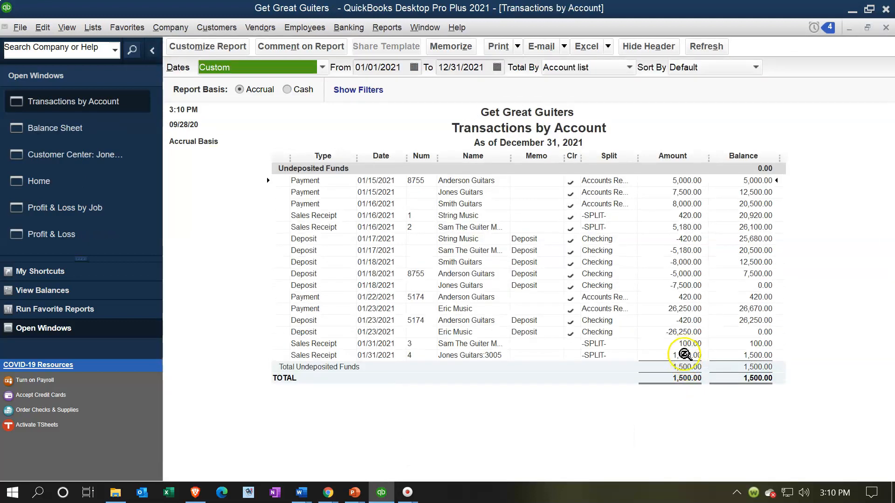
pyautogui.doubleClick(685, 355)
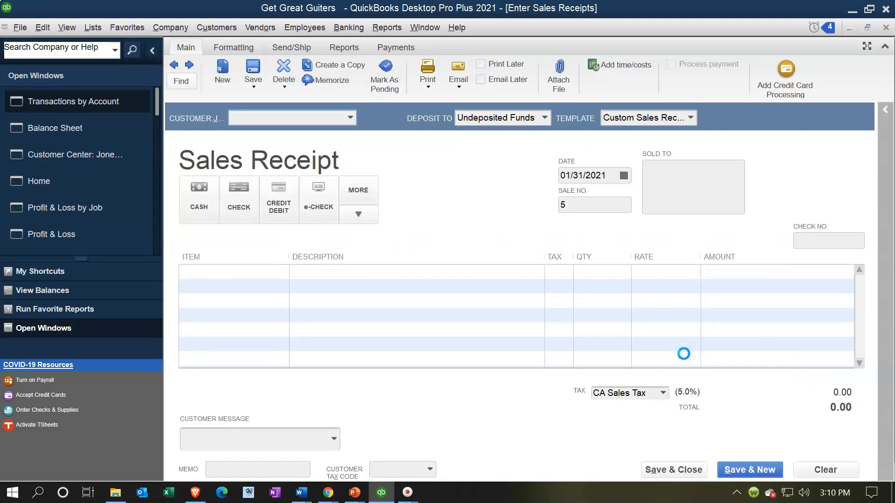
pyautogui.click(883, 30)
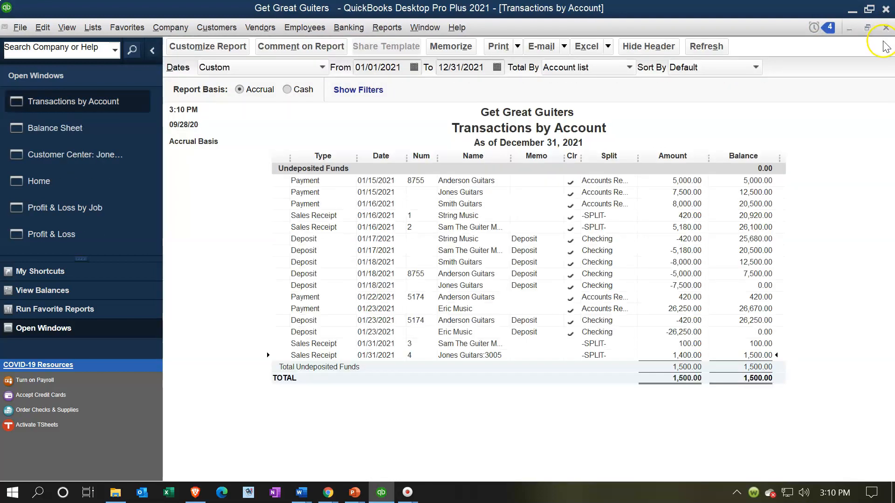
pyautogui.click(884, 29)
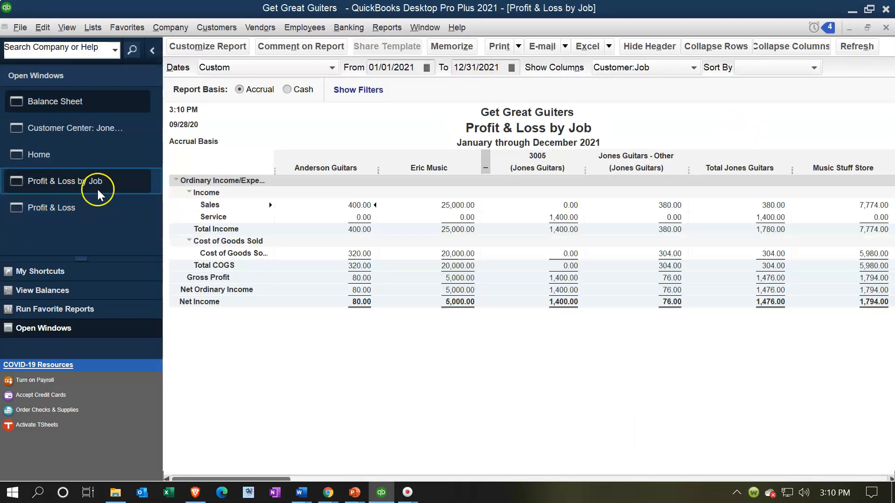
# Step: Examine the transaction detail behind the Service income on the Profit & Loss report, and return to the report
pyautogui.click(90, 205)
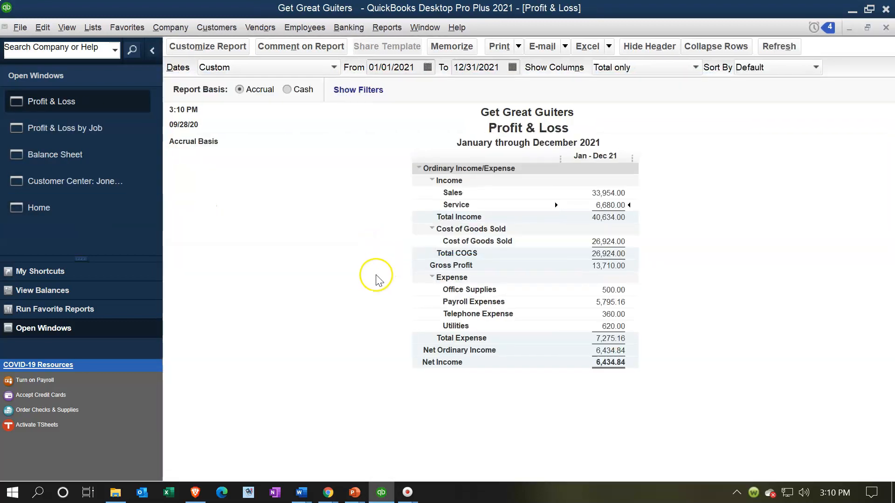
pyautogui.doubleClick(608, 205)
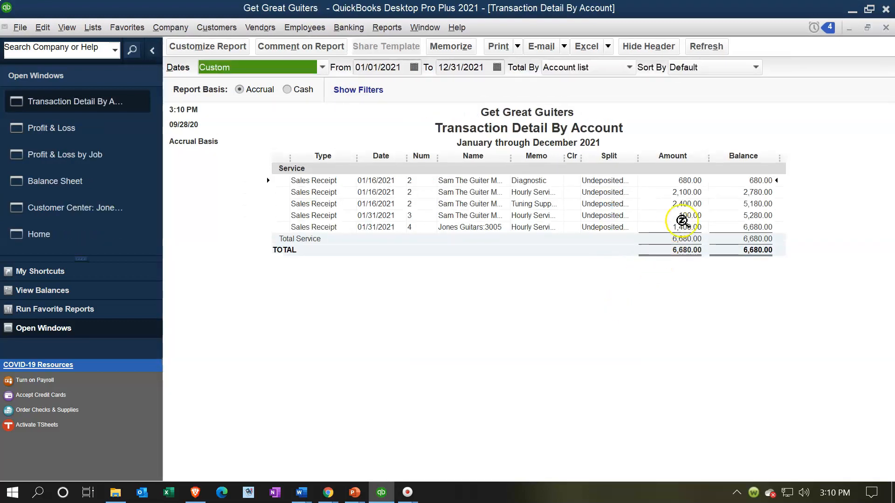
pyautogui.click(885, 29)
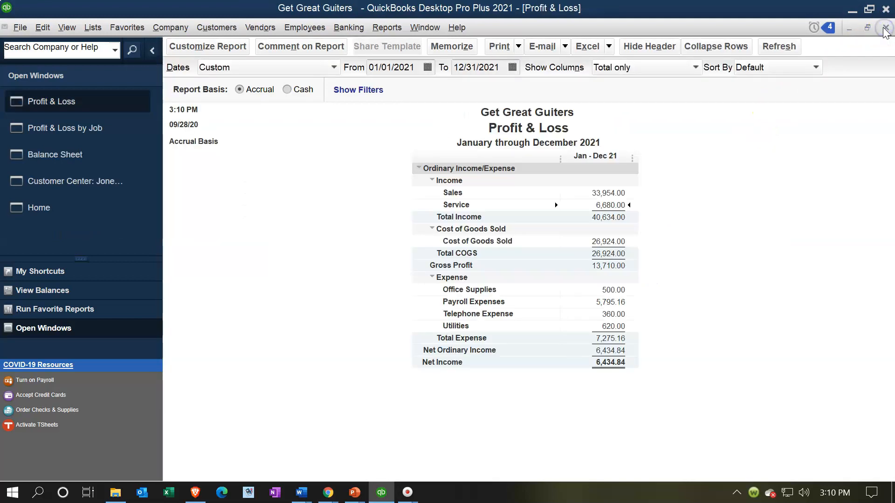
# Step: Review job 3005's column in Profit & Loss by Job, and look over the Balance Sheet and Profit & Loss reports again
pyautogui.click(91, 128)
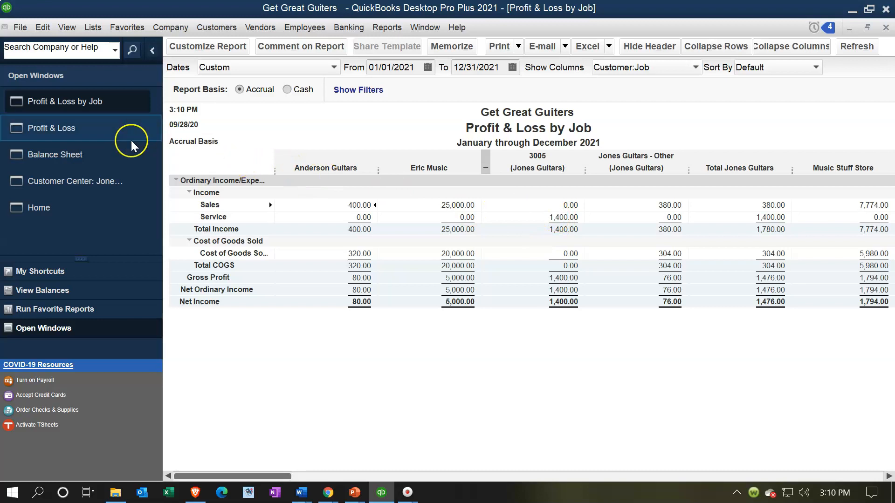
pyautogui.click(74, 154)
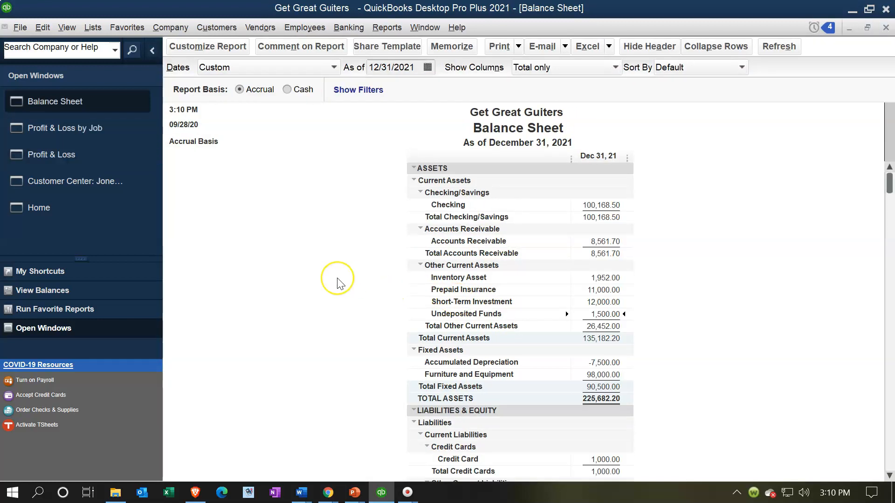
pyautogui.scroll(-5, 340, 283)
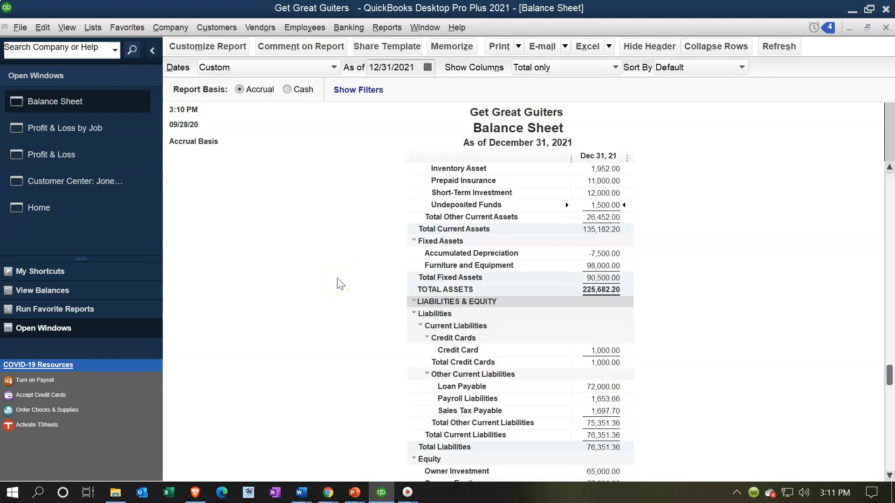
pyautogui.click(68, 159)
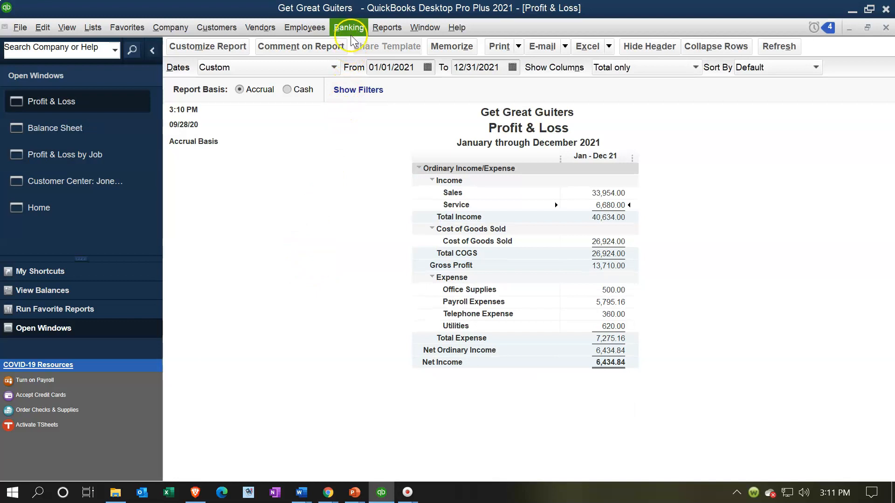
# Step: Create a Trial Balance report covering 01/01/2021 to 12/31/2021
pyautogui.click(378, 29)
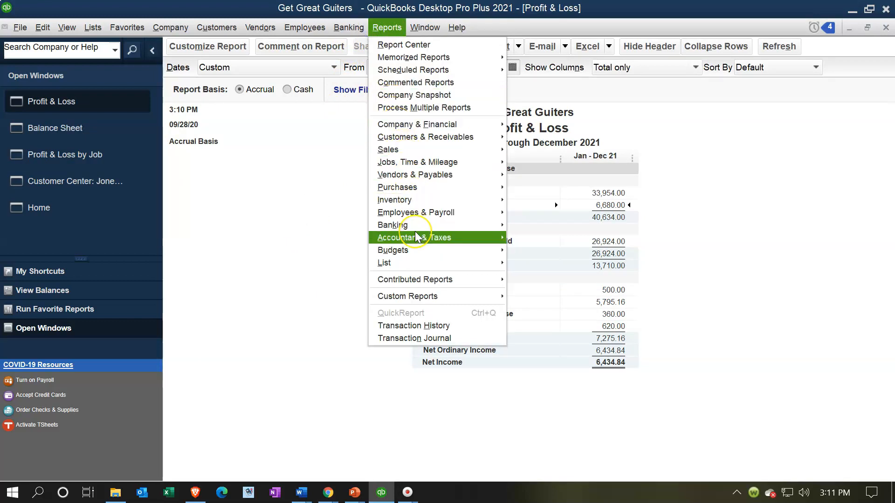
pyautogui.moveTo(416, 237)
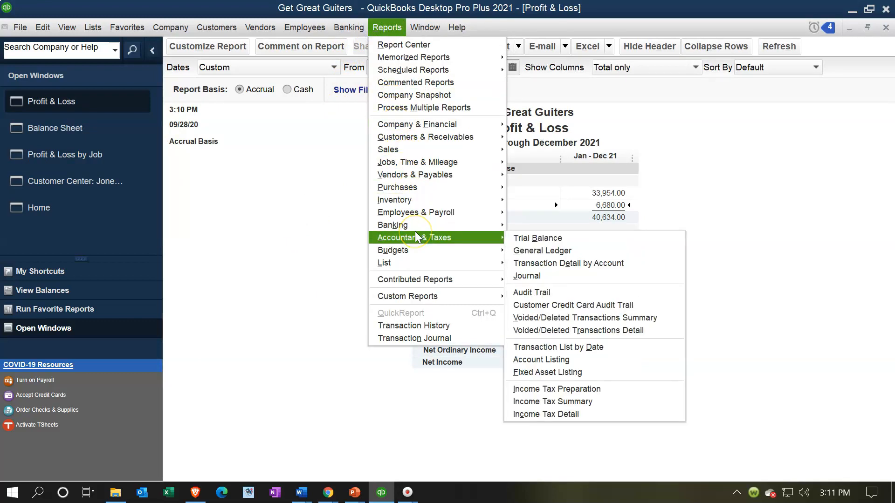
pyautogui.click(518, 237)
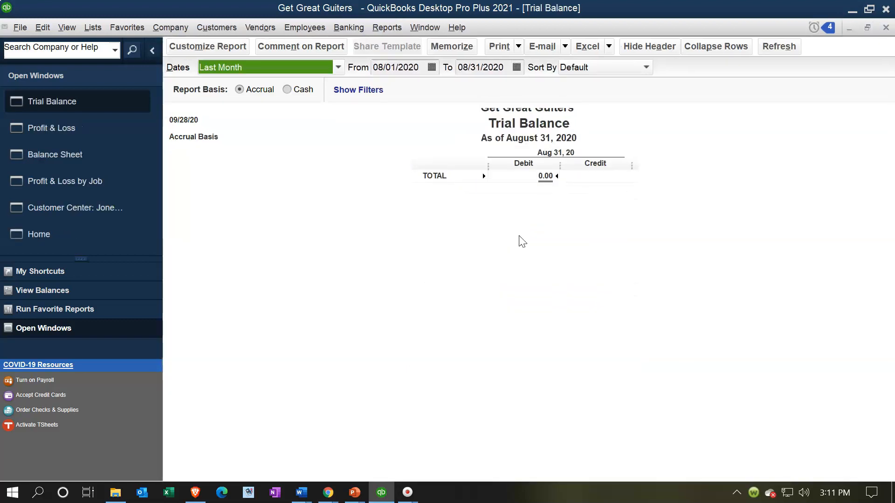
pyautogui.write('01/01/2021')
pyautogui.press('Tab')
pyautogui.write('12/31/2021')
pyautogui.press('Tab')
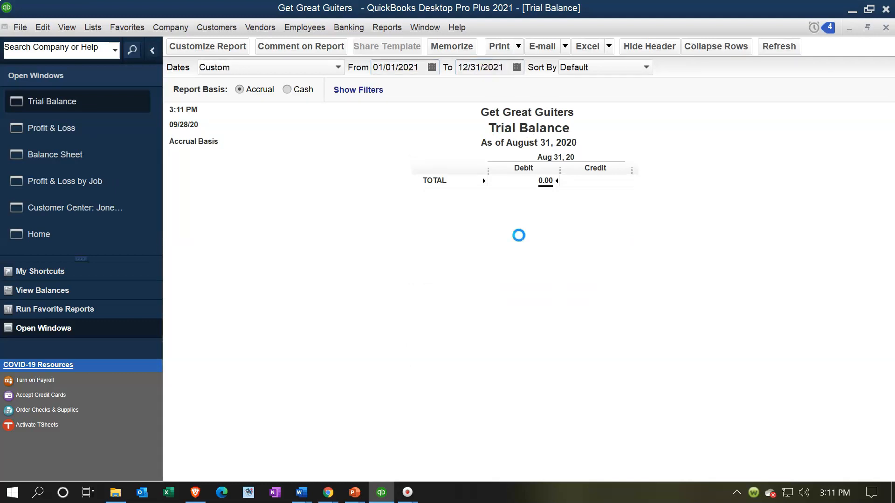